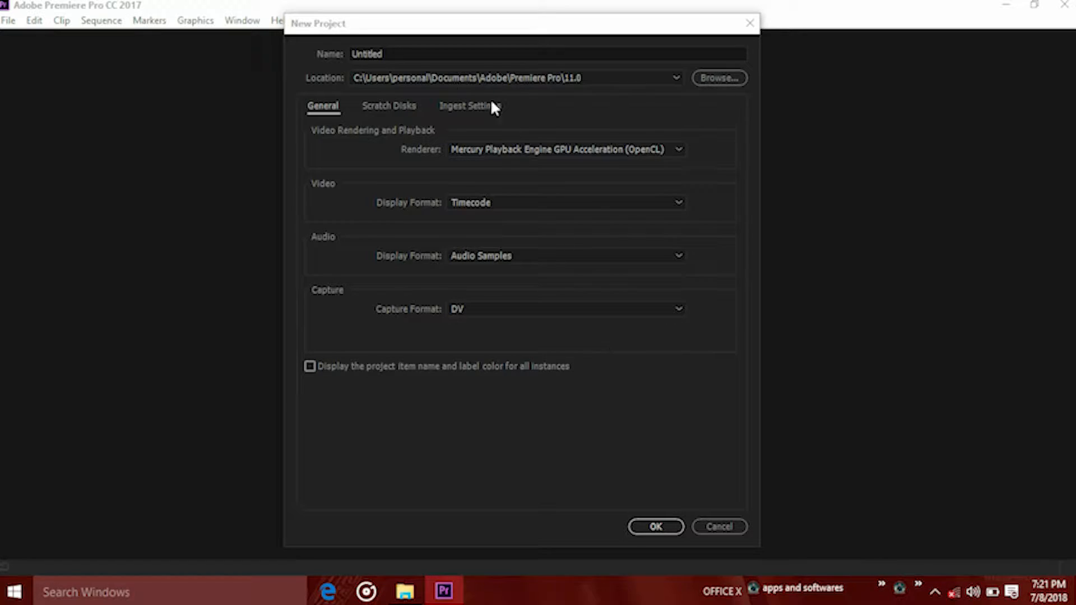
Create a new project named "animating audio" in the default location
{"action": "left_click", "coordinate": [417, 54]}
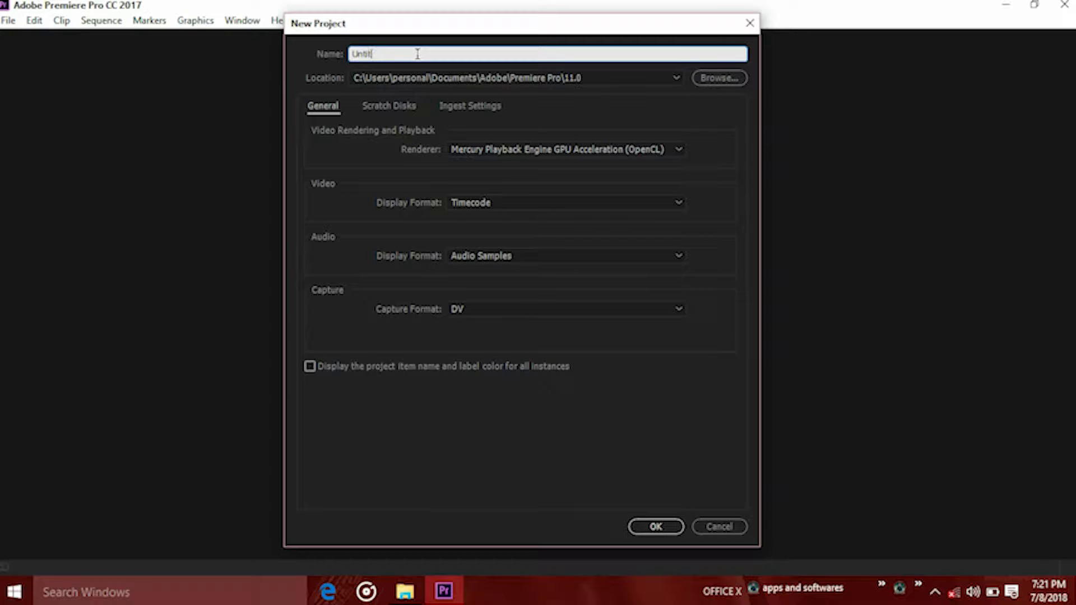
{"action": "left_click", "coordinate": [659, 528]}
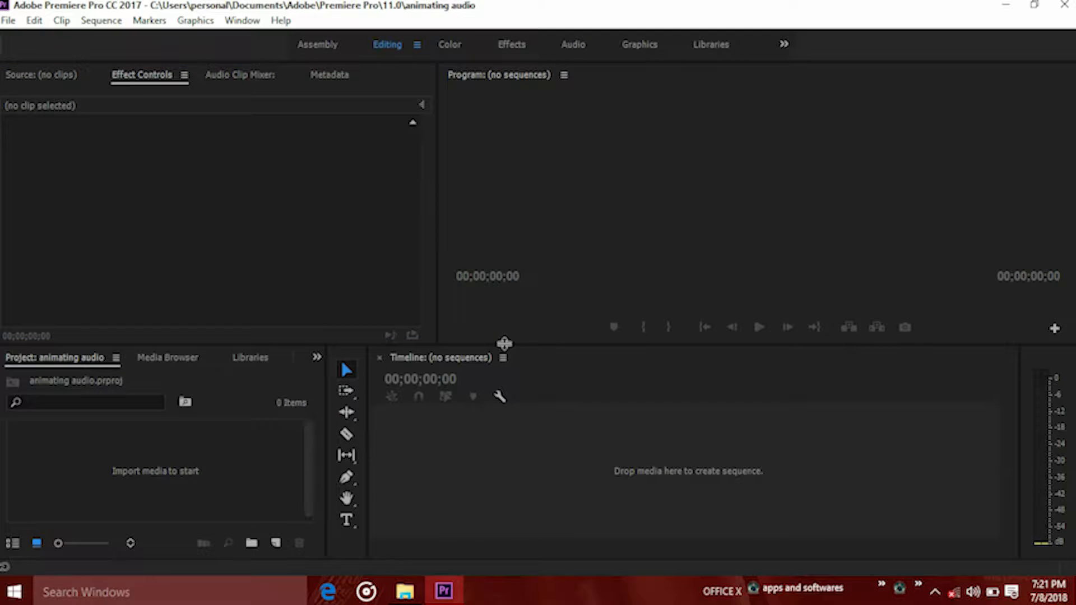
Import the video "Alan Walker - The Spectre(720p)" from the Videos folder into the project
{"action": "left_click", "coordinate": [172, 473]}
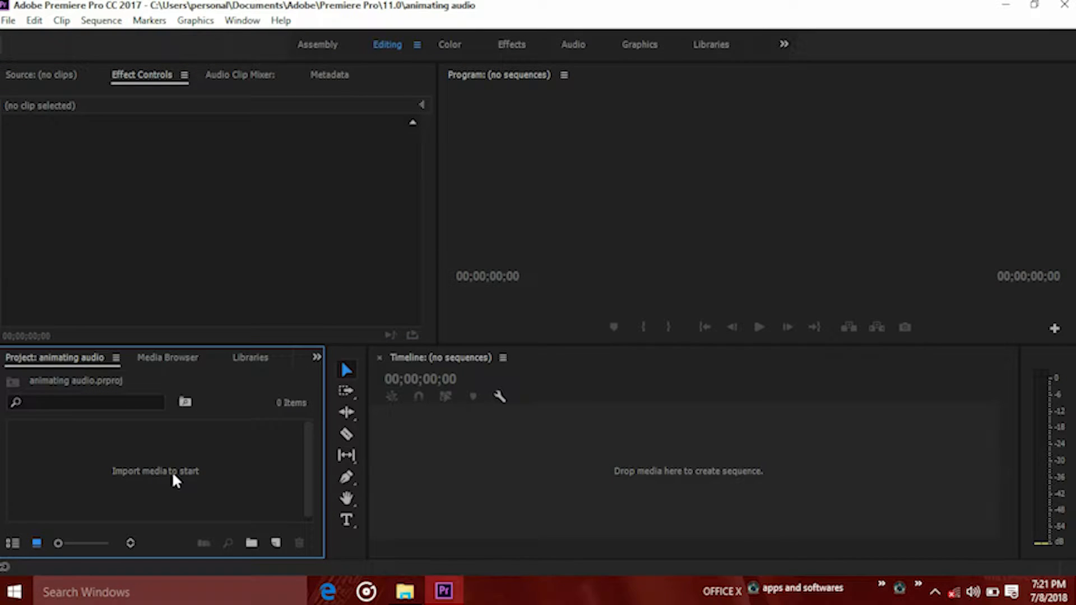
{"action": "double_click", "coordinate": [171, 471]}
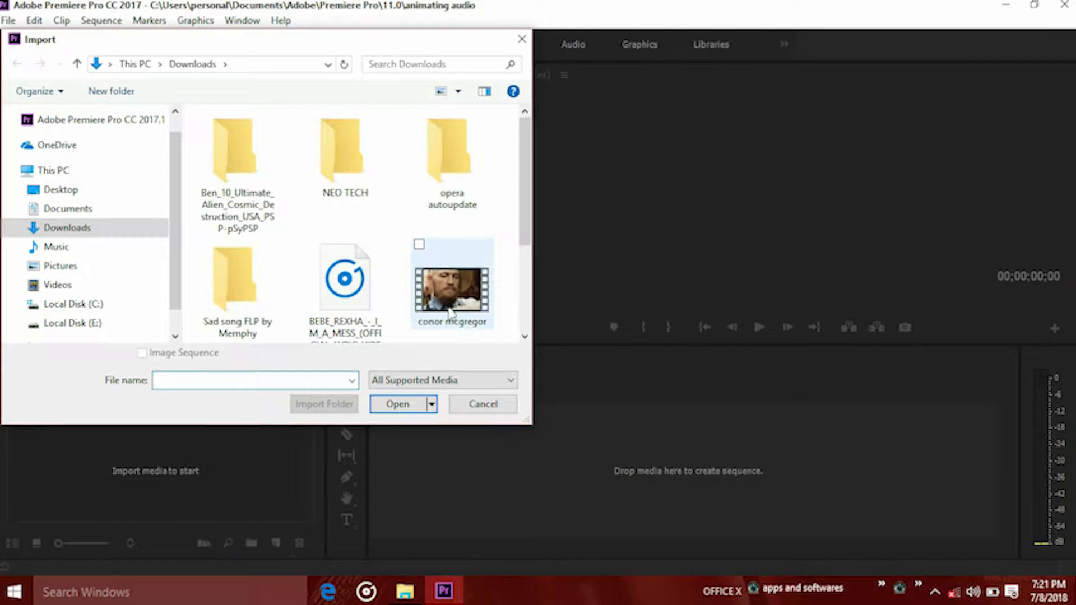
{"action": "scroll", "coordinate": [452, 313], "scroll_direction": "down", "scroll_amount": 2}
{"action": "left_click", "coordinate": [52, 287]}
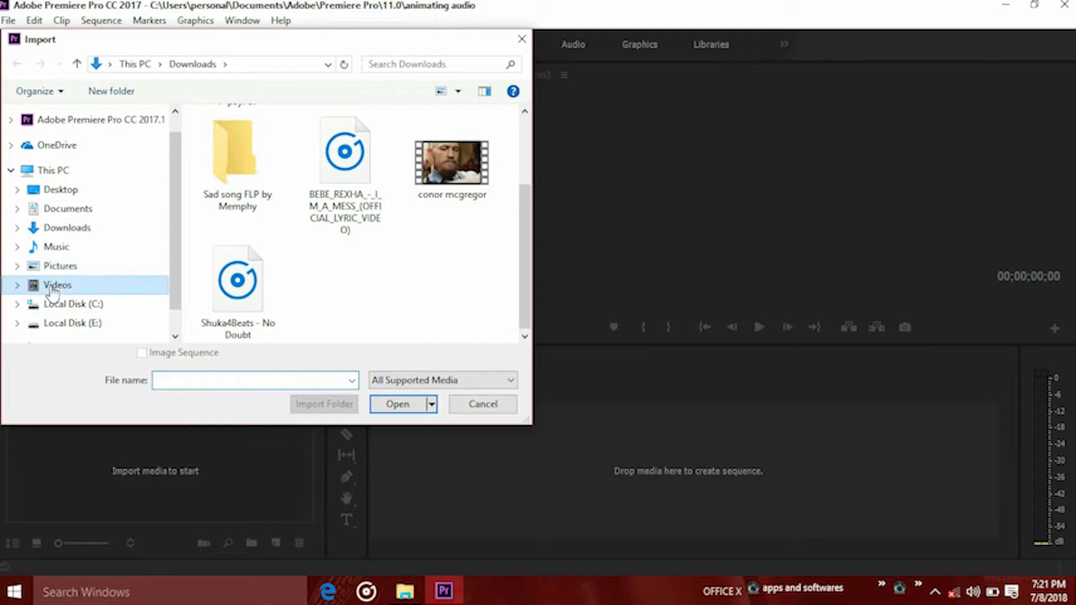
{"action": "scroll", "coordinate": [334, 258], "scroll_direction": "down", "scroll_amount": 2}
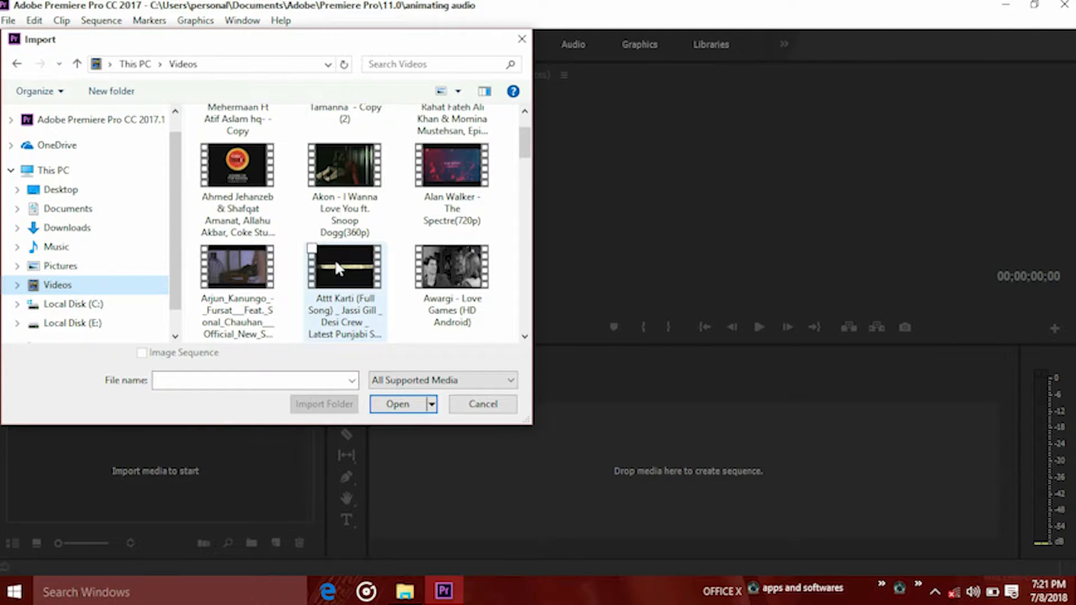
{"action": "double_click", "coordinate": [452, 167]}
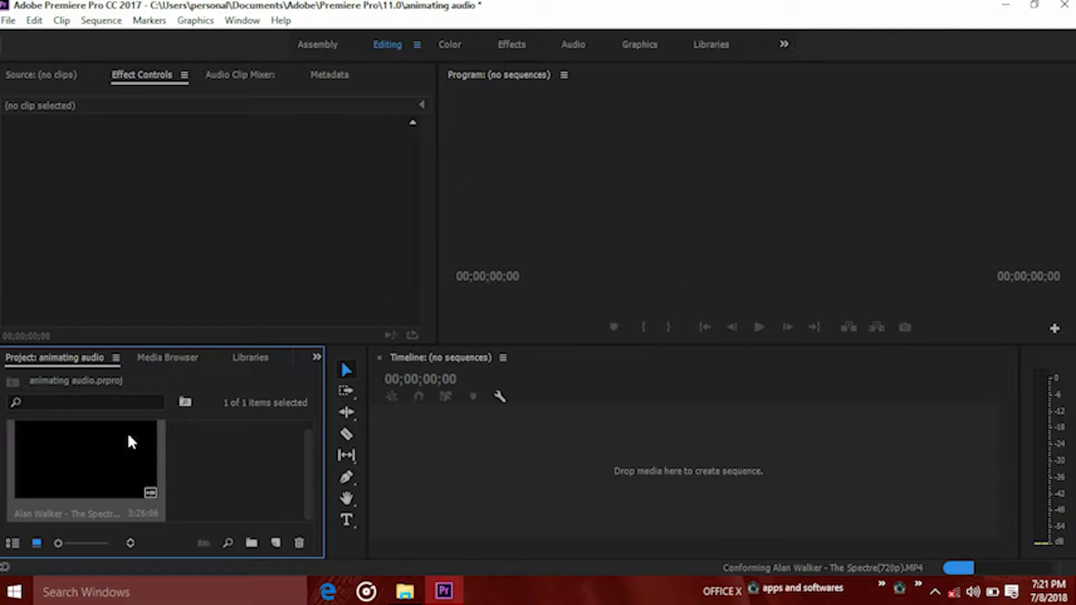
Preview the imported Alan Walker video and place it on the empty timeline to create a sequence, keeping the playhead at the start
{"action": "double_click", "coordinate": [127, 433]}
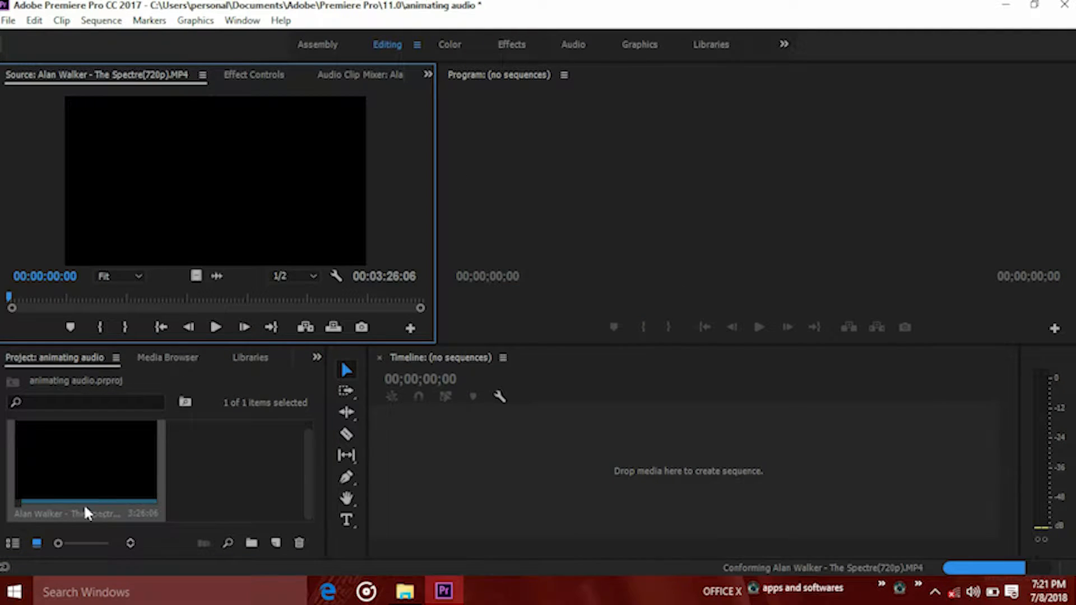
{"action": "left_click_drag", "start_coordinate": [81, 467], "coordinate": [595, 463]}
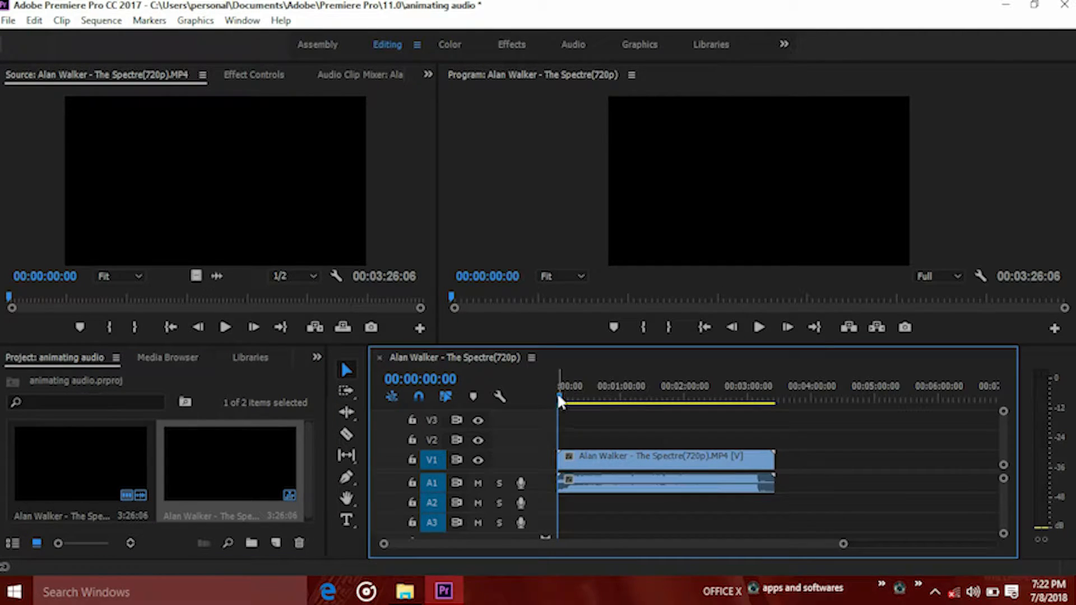
{"action": "mouse_move", "coordinate": [561, 400]}
{"action": "left_mouse_down"}
{"action": "mouse_move", "coordinate": [674, 394]}
{"action": "mouse_move", "coordinate": [560, 395]}
{"action": "left_mouse_up"}
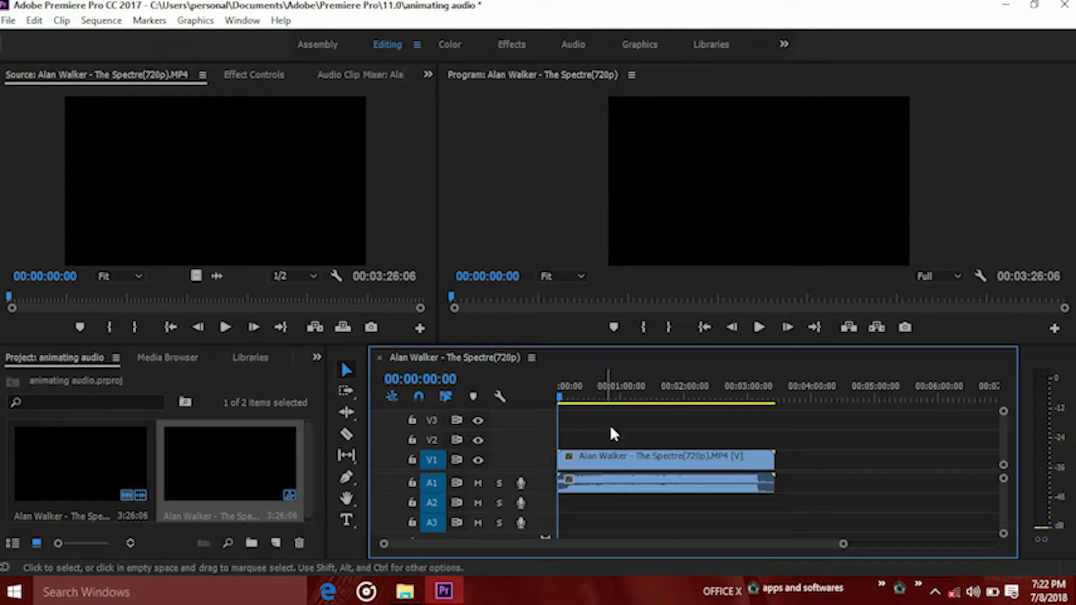
Display the effect controls of the sequence's Alan Walker clip, including its audio Volume properties
{"action": "left_click", "coordinate": [255, 76]}
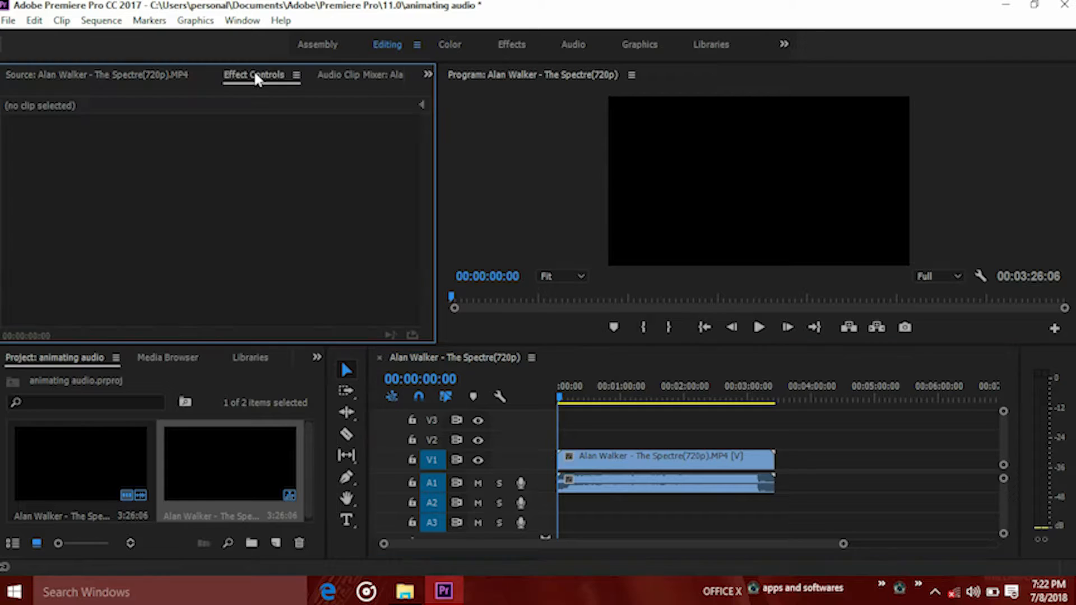
{"action": "left_click", "coordinate": [323, 76]}
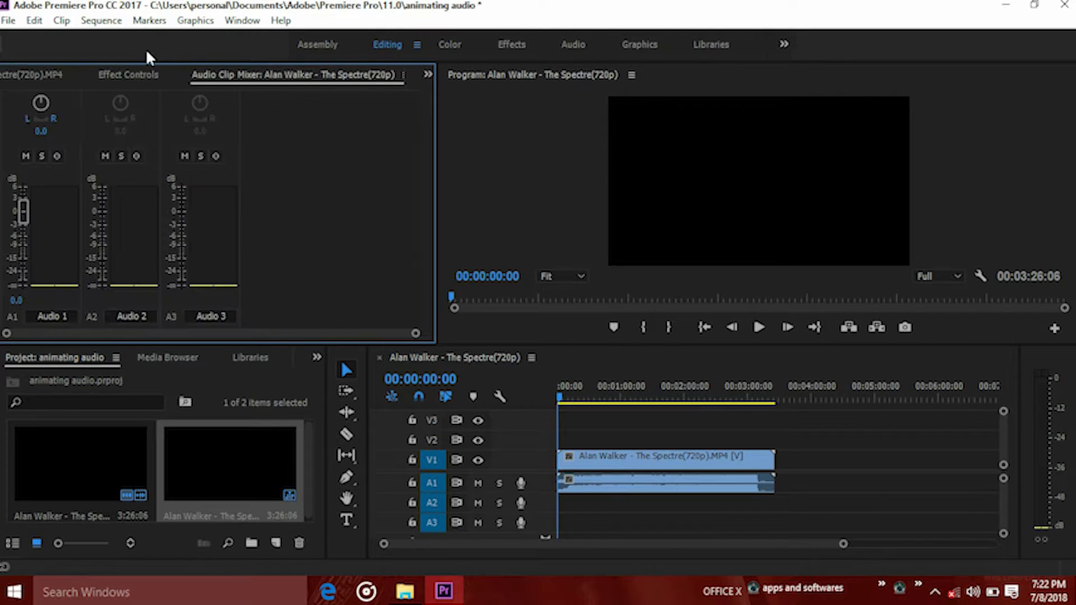
{"action": "left_click", "coordinate": [13, 74]}
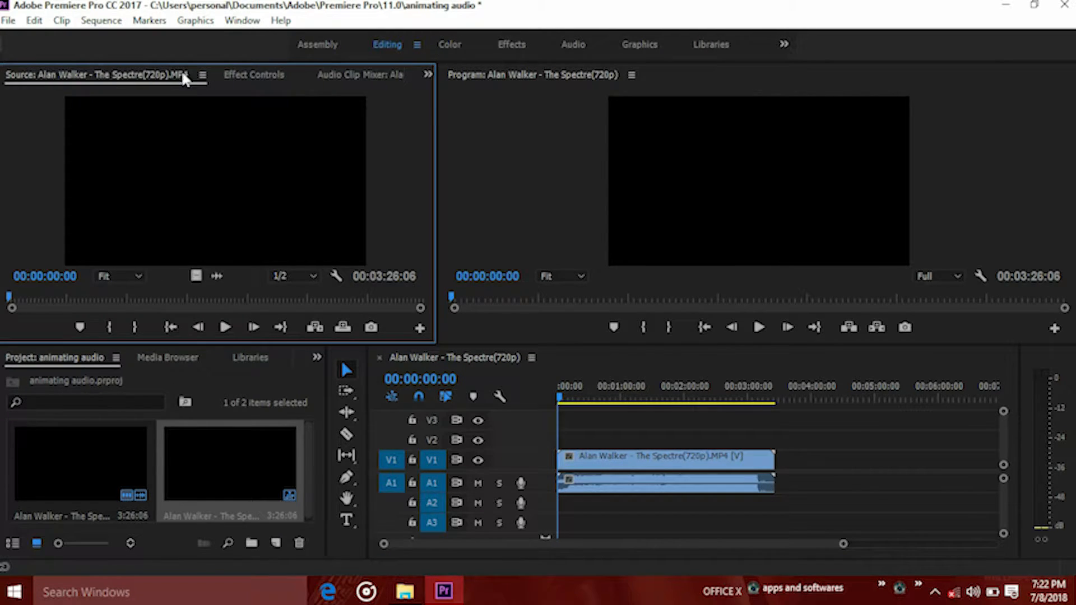
{"action": "left_click", "coordinate": [276, 76]}
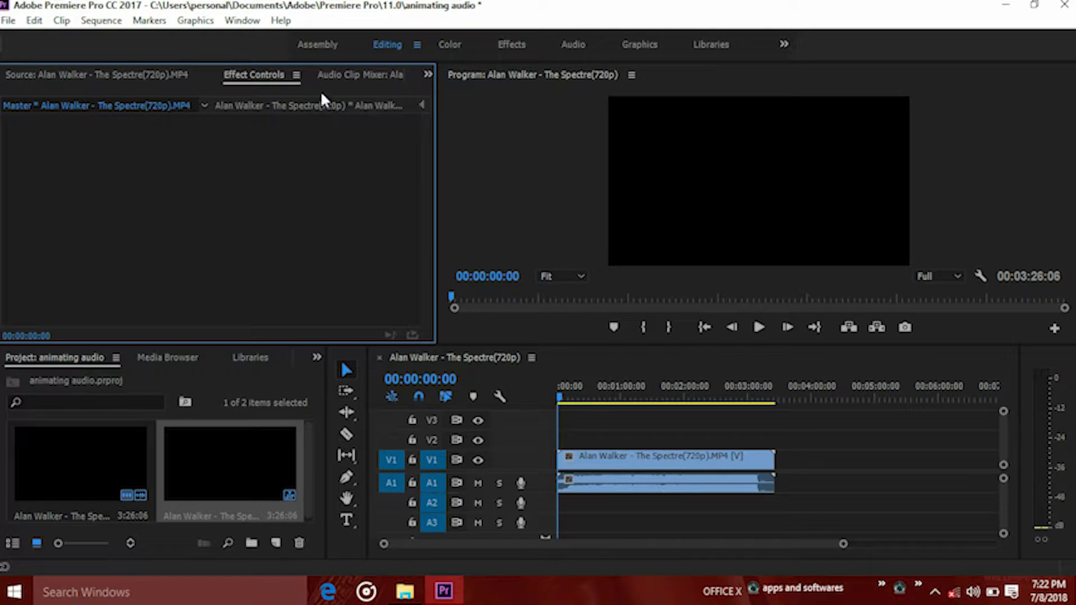
{"action": "left_click", "coordinate": [319, 104]}
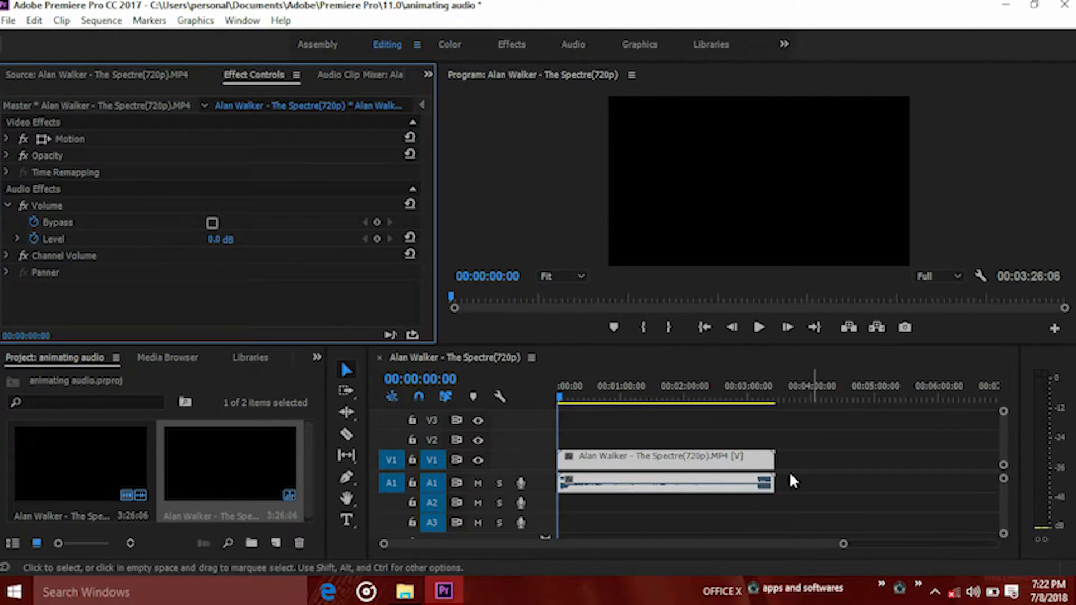
Enlarge the Audio 1 track in the timeline so its waveform and keyframe line can be worked on
{"action": "left_click", "coordinate": [541, 472]}
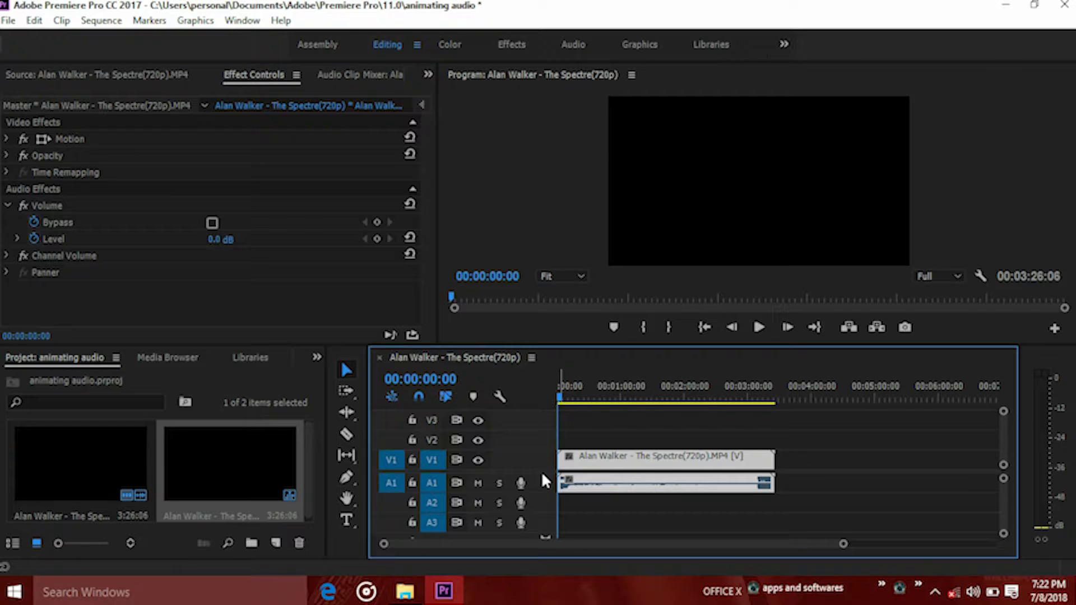
{"action": "scroll", "coordinate": [541, 473], "scroll_direction": "up", "scroll_amount": 5}
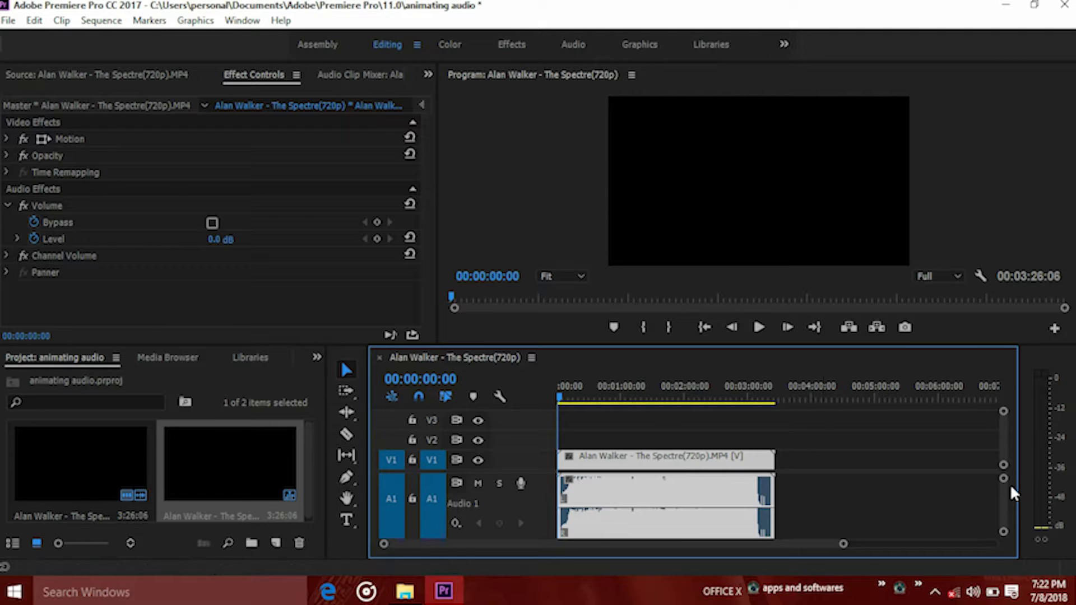
{"action": "scroll", "coordinate": [1007, 488], "scroll_direction": "down", "scroll_amount": 3}
{"action": "mouse_move", "coordinate": [1002, 495]}
{"action": "left_mouse_down"}
{"action": "mouse_move", "coordinate": [999, 466]}
{"action": "mouse_move", "coordinate": [999, 490]}
{"action": "left_mouse_up"}
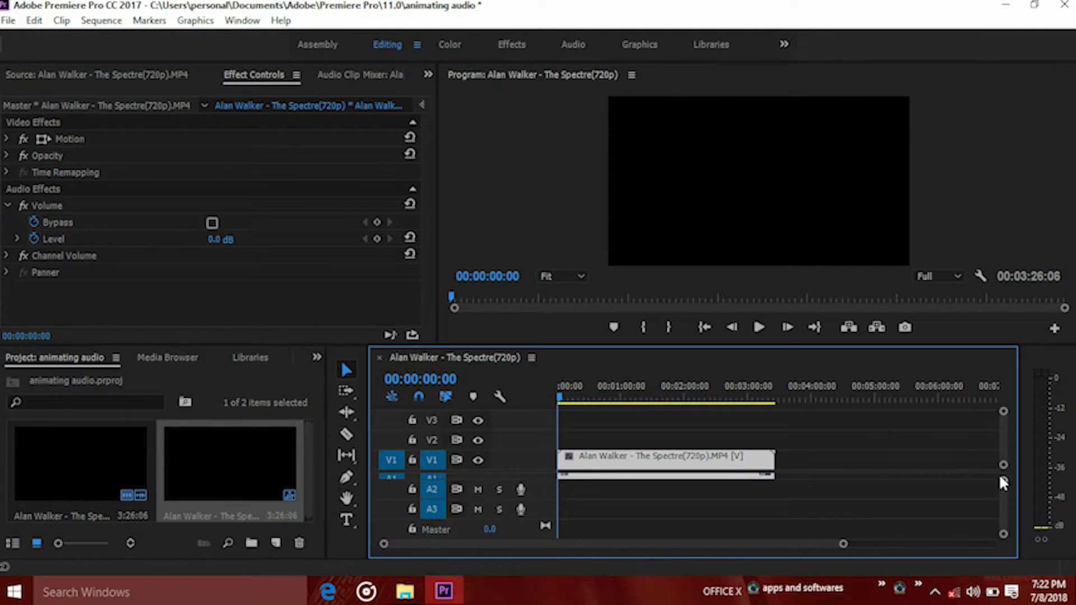
{"action": "scroll", "coordinate": [1002, 488], "scroll_direction": "up", "scroll_amount": 2}
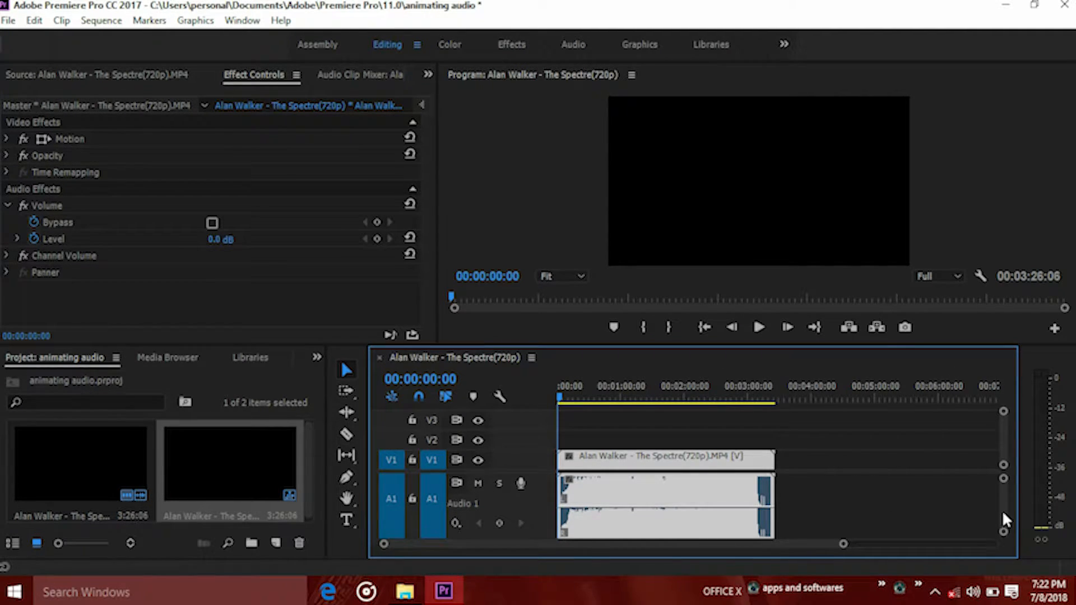
{"action": "scroll", "coordinate": [1002, 510], "scroll_direction": "down", "scroll_amount": 1}
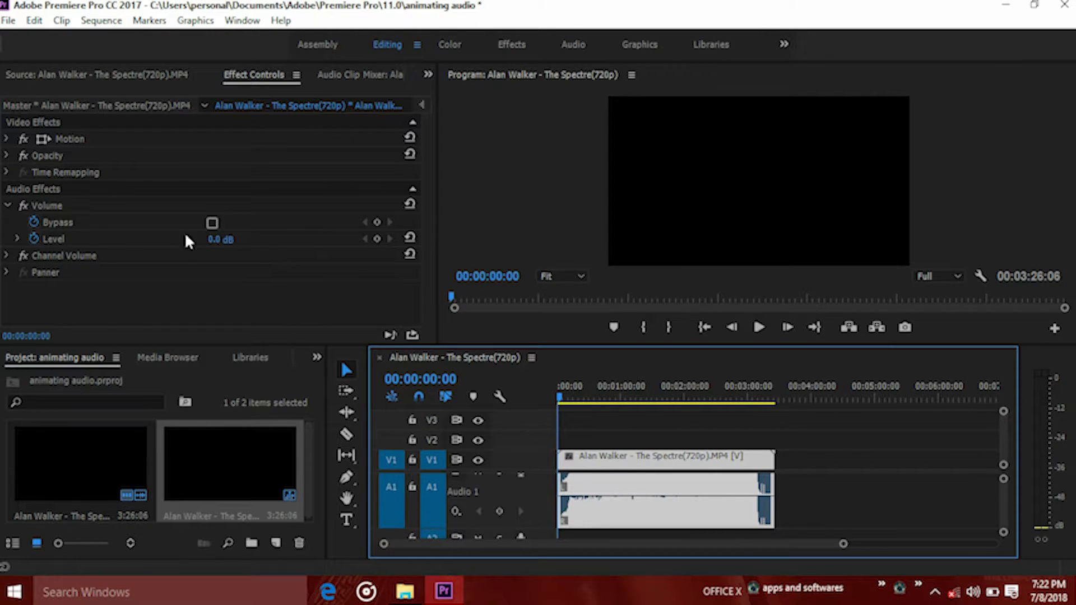
Add volume Level keyframes to the clip at 00:00:00:00 and 00:00:15:01
{"action": "left_click_drag", "start_coordinate": [559, 398], "coordinate": [485, 372]}
{"action": "left_click", "coordinate": [376, 239]}
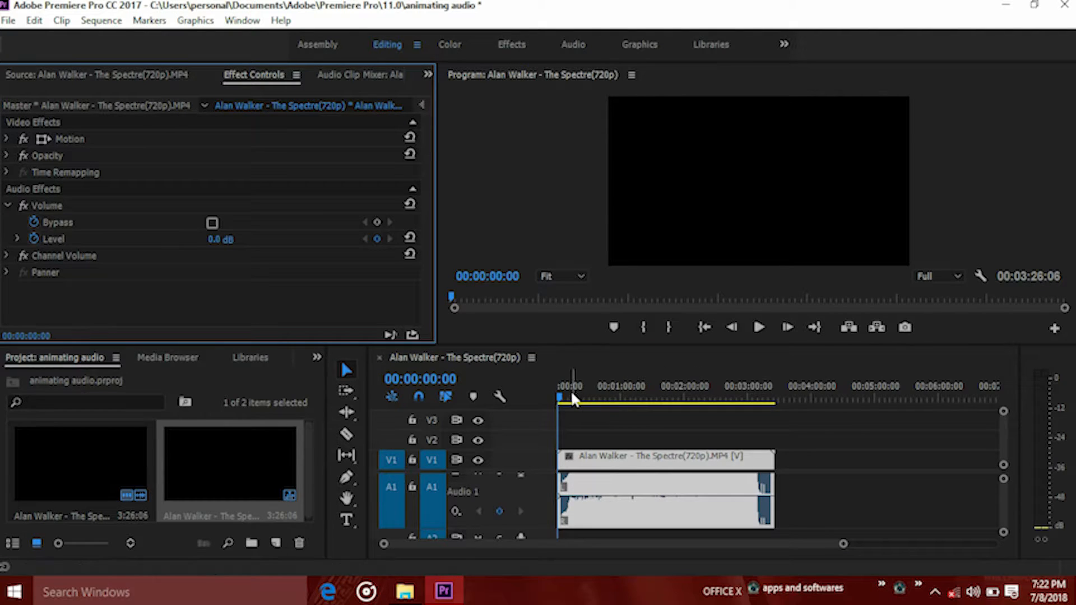
{"action": "left_click_drag", "start_coordinate": [561, 400], "coordinate": [573, 400]}
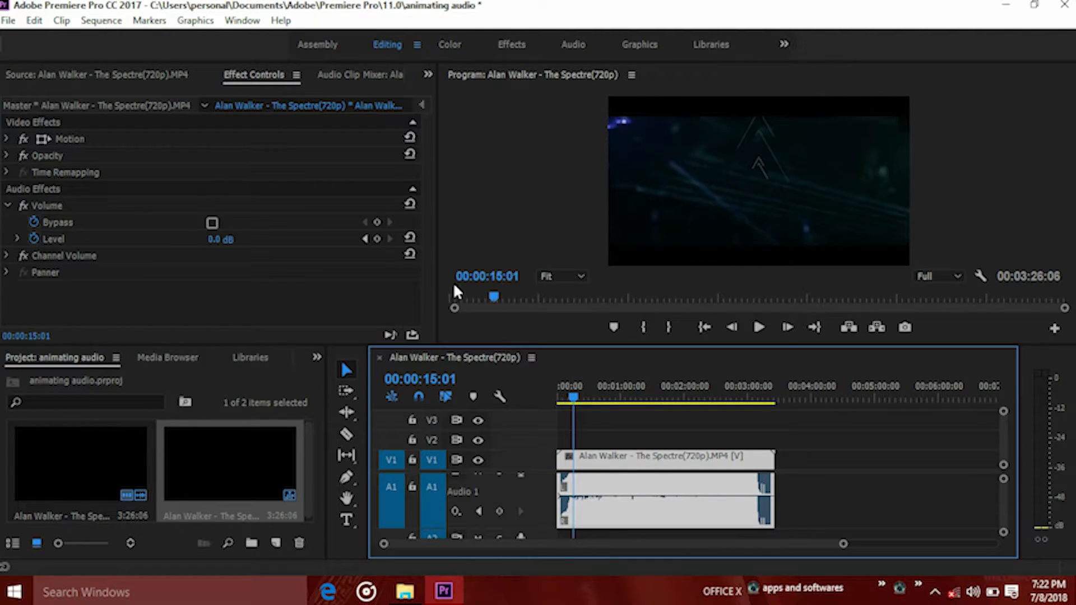
{"action": "left_click", "coordinate": [376, 239]}
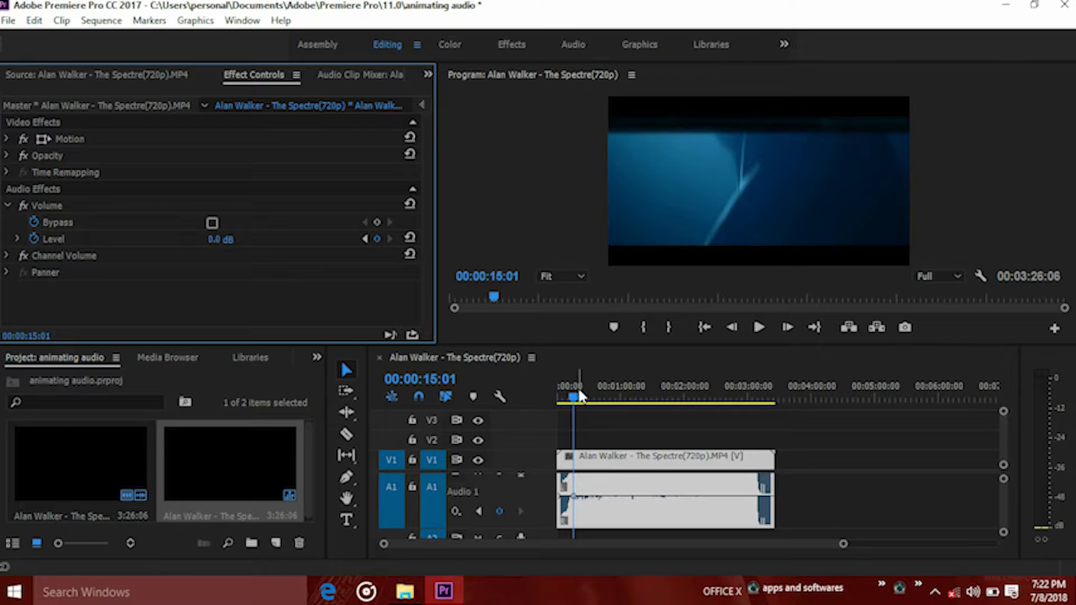
Add more volume Level keyframes further along the clip, ending with one at 00:00:48:21
{"action": "left_click_drag", "start_coordinate": [574, 405], "coordinate": [609, 400]}
{"action": "left_click", "coordinate": [377, 239]}
{"action": "left_click", "coordinate": [376, 239]}
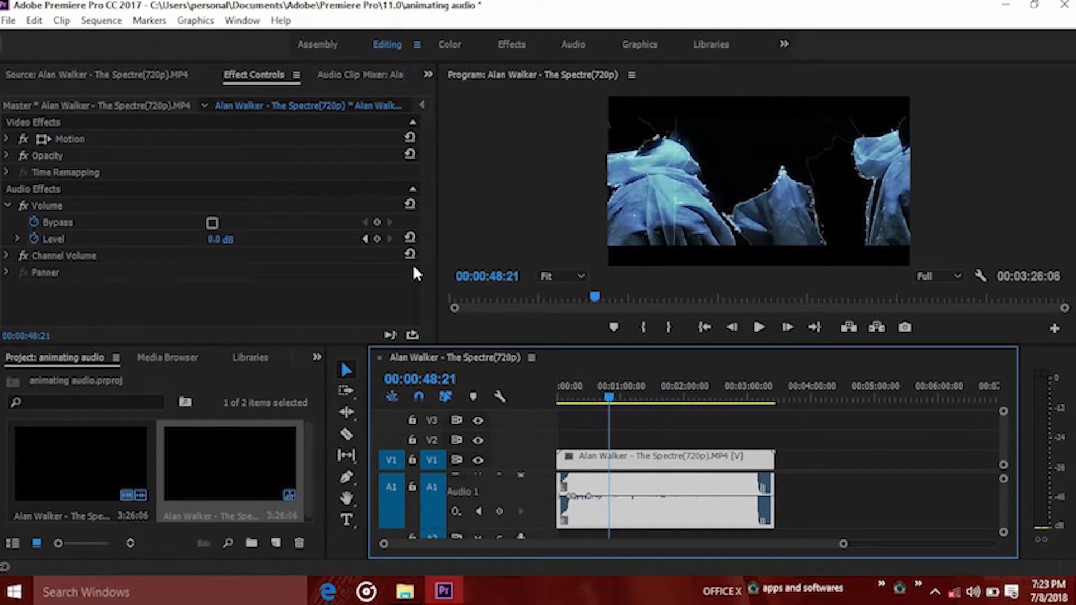
{"action": "left_click", "coordinate": [378, 237]}
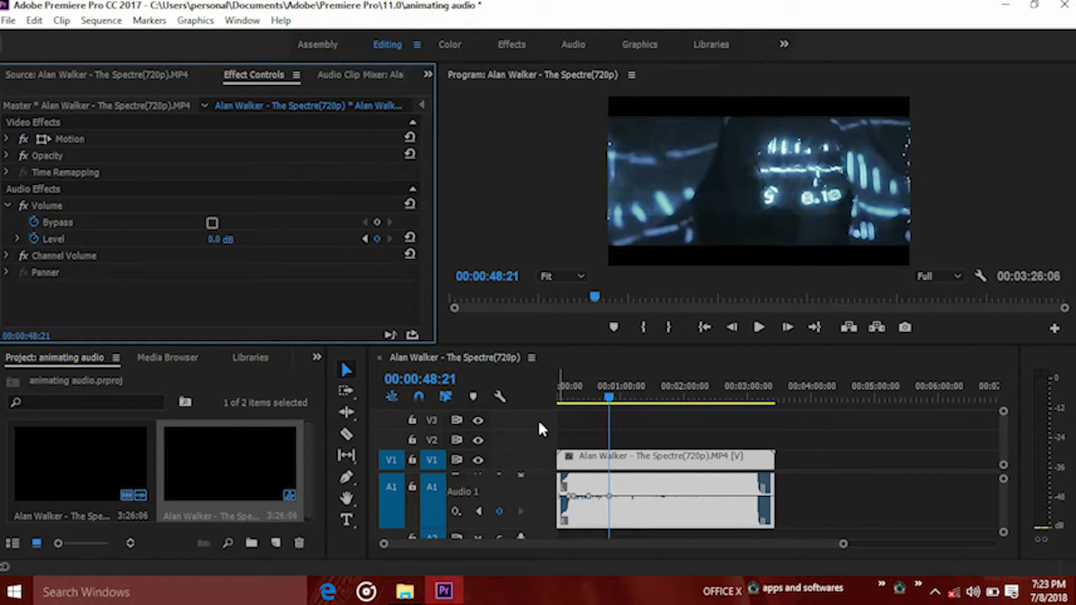
Set the clip's volume Level to -31.7 dB at 00:00:10:13 and to 6.0 dB at 00:00:21:01
{"action": "left_click_drag", "start_coordinate": [593, 399], "coordinate": [559, 395]}
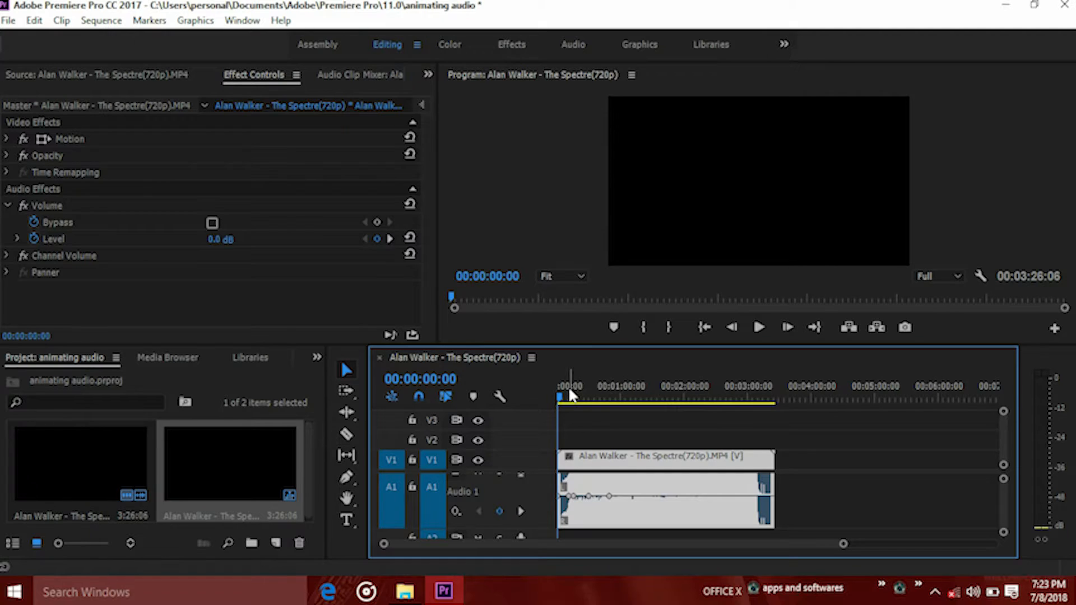
{"action": "left_click_drag", "start_coordinate": [564, 397], "coordinate": [569, 399]}
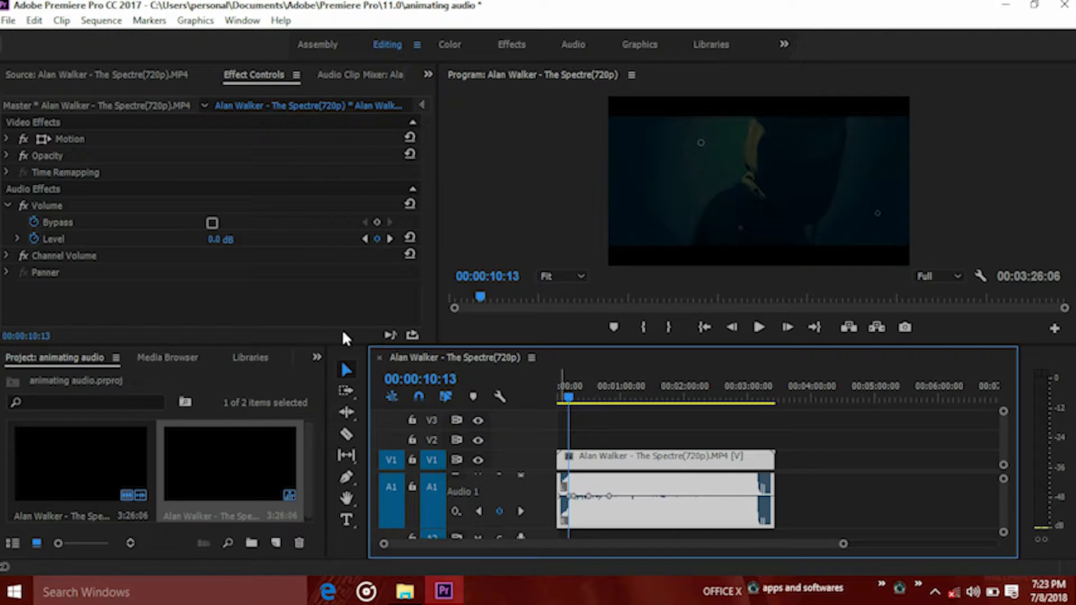
{"action": "left_click_drag", "start_coordinate": [216, 240], "coordinate": [230, 246]}
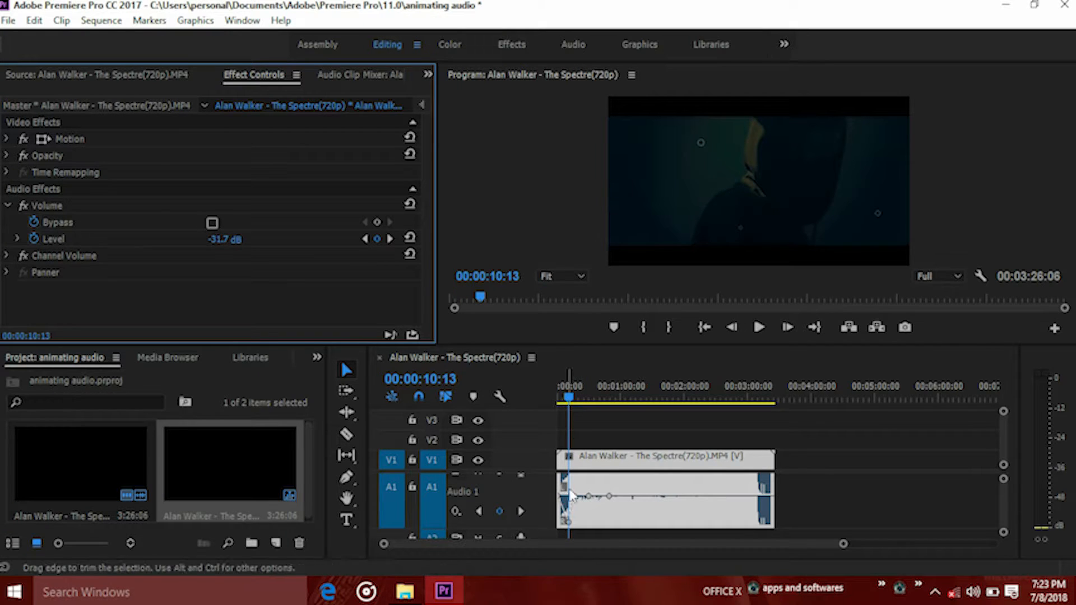
{"action": "left_click_drag", "start_coordinate": [578, 399], "coordinate": [581, 399]}
{"action": "left_click_drag", "start_coordinate": [219, 247], "coordinate": [224, 247]}
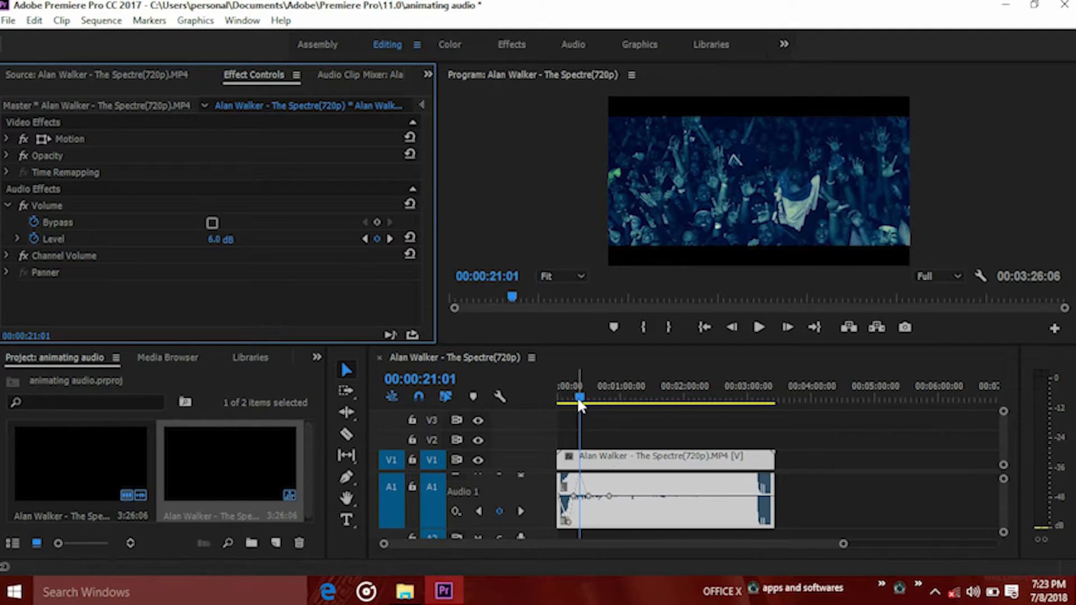
Play the sequence from the beginning through the 6.0 dB volume peak and stop just past it
{"action": "left_click_drag", "start_coordinate": [578, 396], "coordinate": [508, 372]}
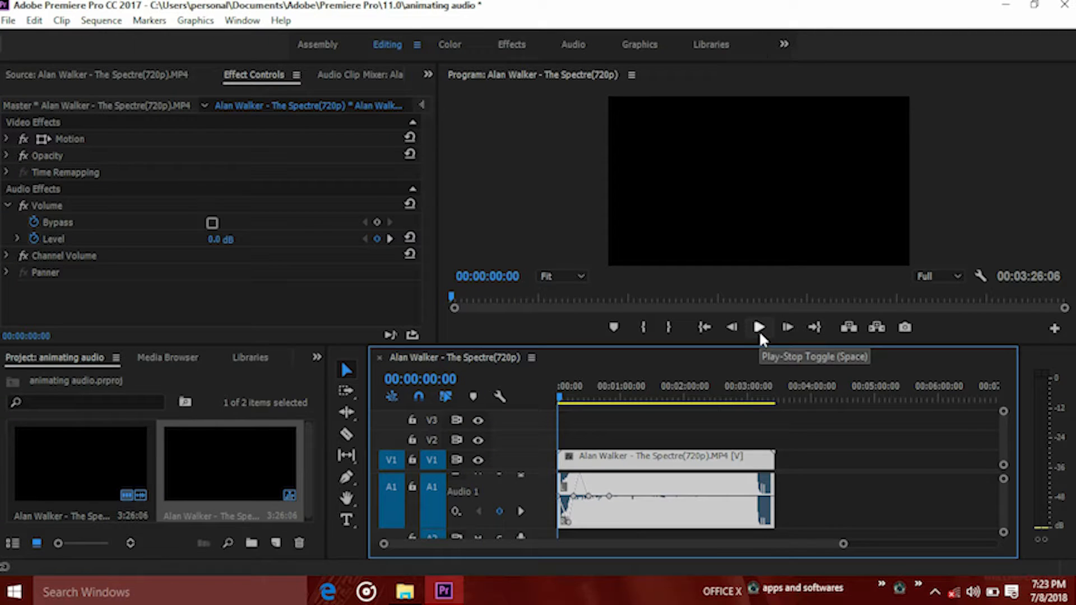
{"action": "left_click", "coordinate": [759, 331]}
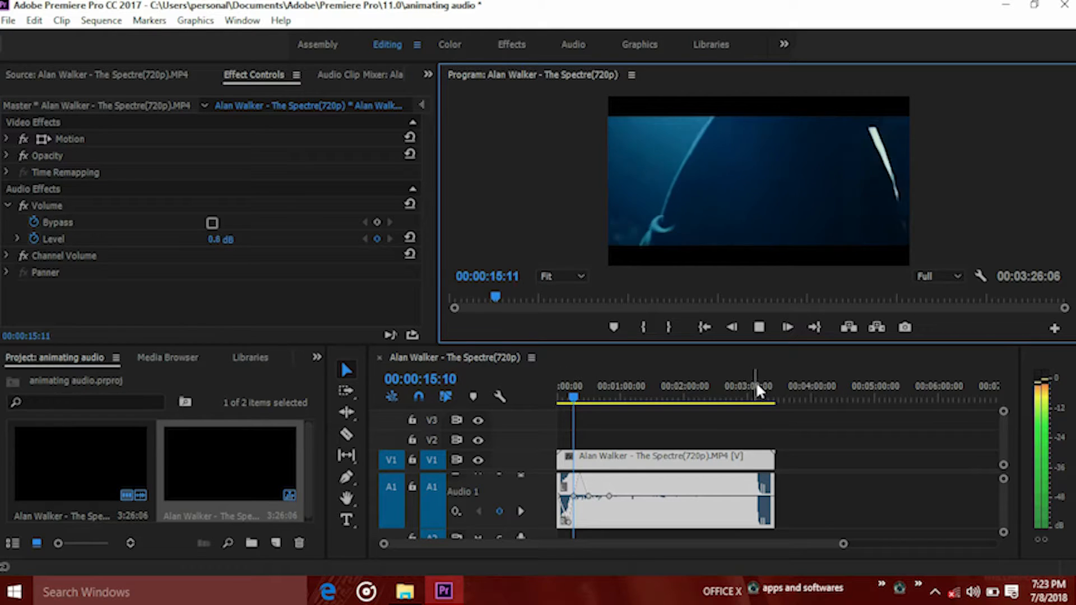
{"action": "left_click", "coordinate": [759, 329]}
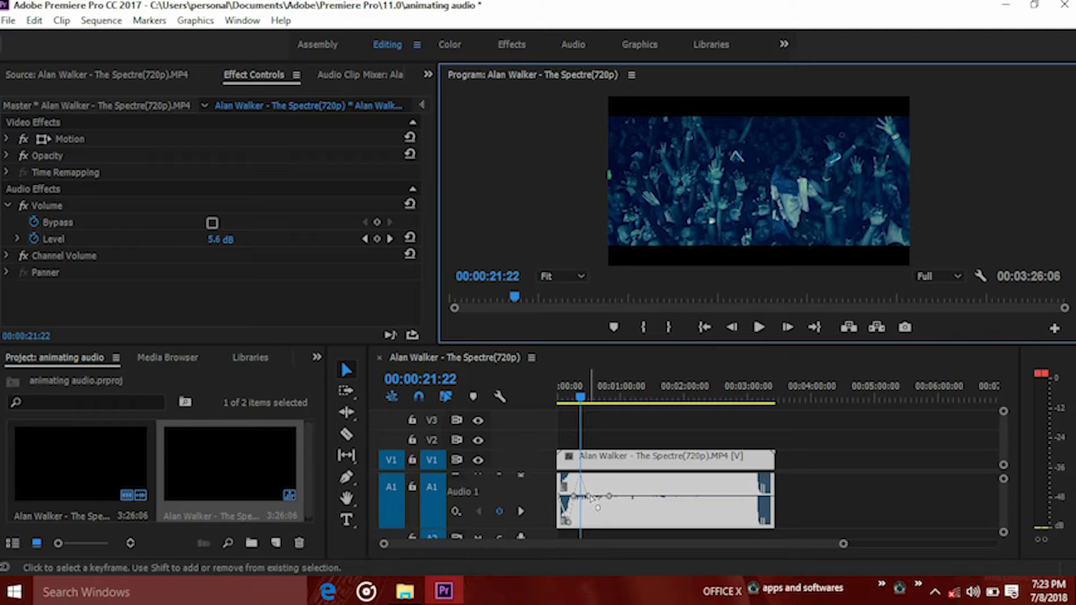
Lower the volume keyframe that follows the 6.0 dB peak to near the bottom of the Audio 1 clip, and play back the result
{"action": "left_click_drag", "start_coordinate": [590, 498], "coordinate": [592, 520]}
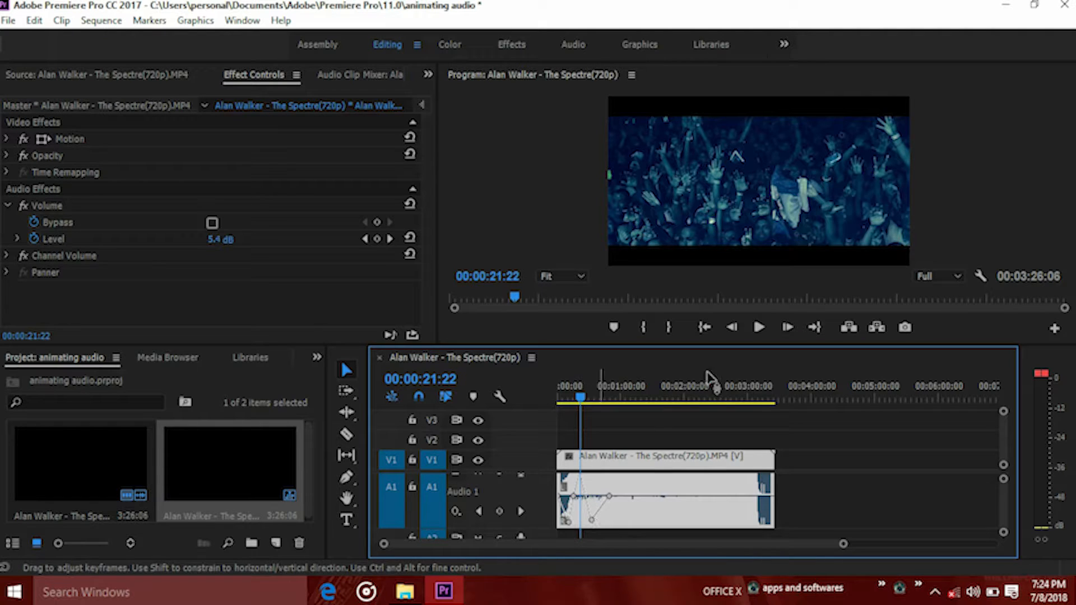
{"action": "left_click", "coordinate": [757, 328]}
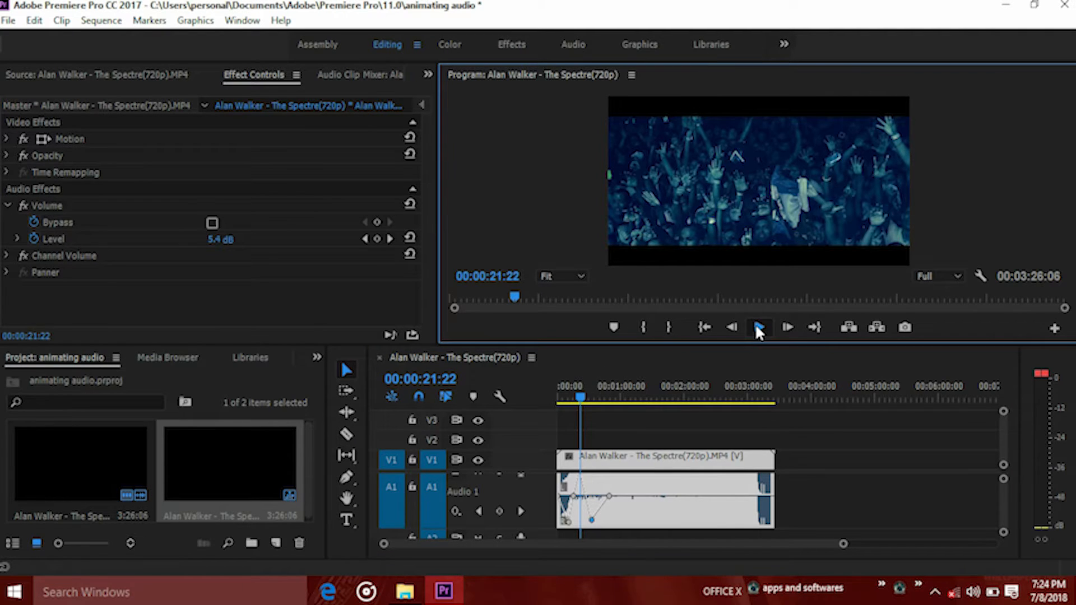
{"action": "left_click", "coordinate": [594, 522]}
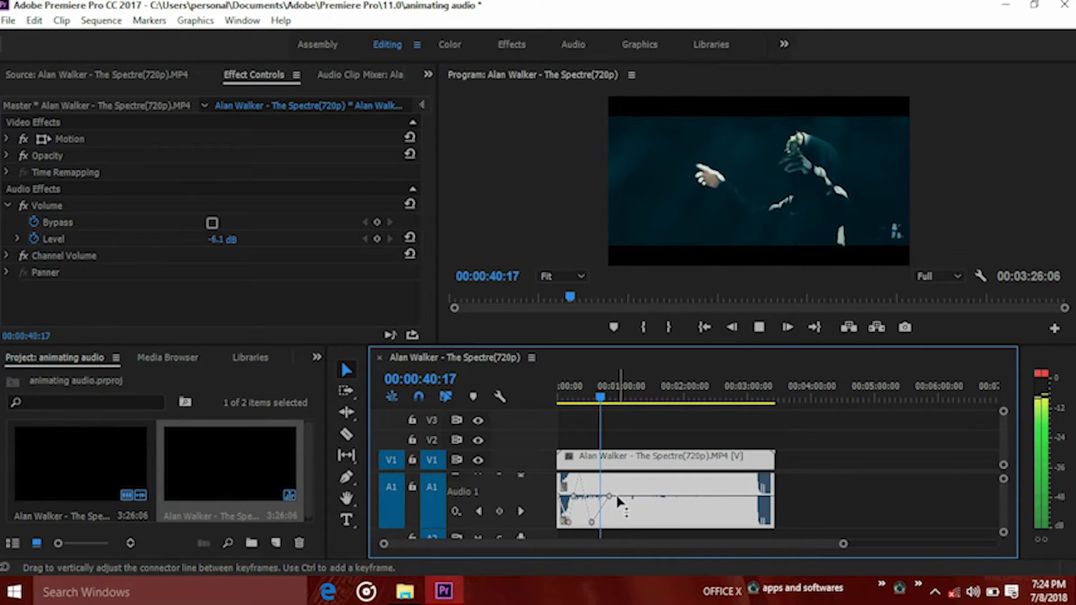
Lower the last volume keyframe and move it to about the one-minute mark, add a Level keyframe near 00:00:52, and stop playback
{"action": "left_click_drag", "start_coordinate": [609, 499], "coordinate": [622, 517]}
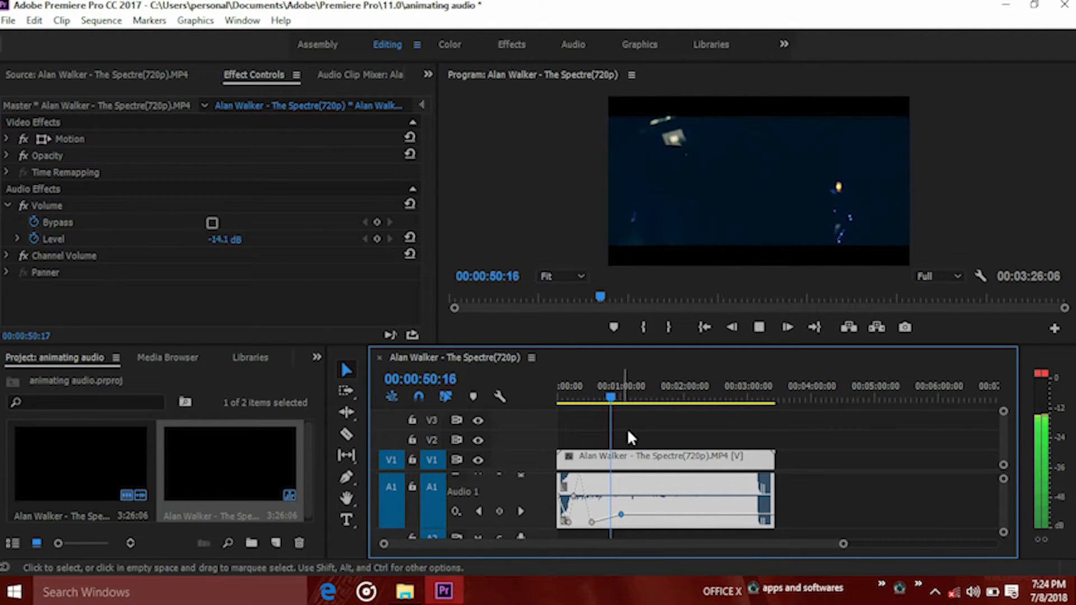
{"action": "left_click", "coordinate": [378, 239]}
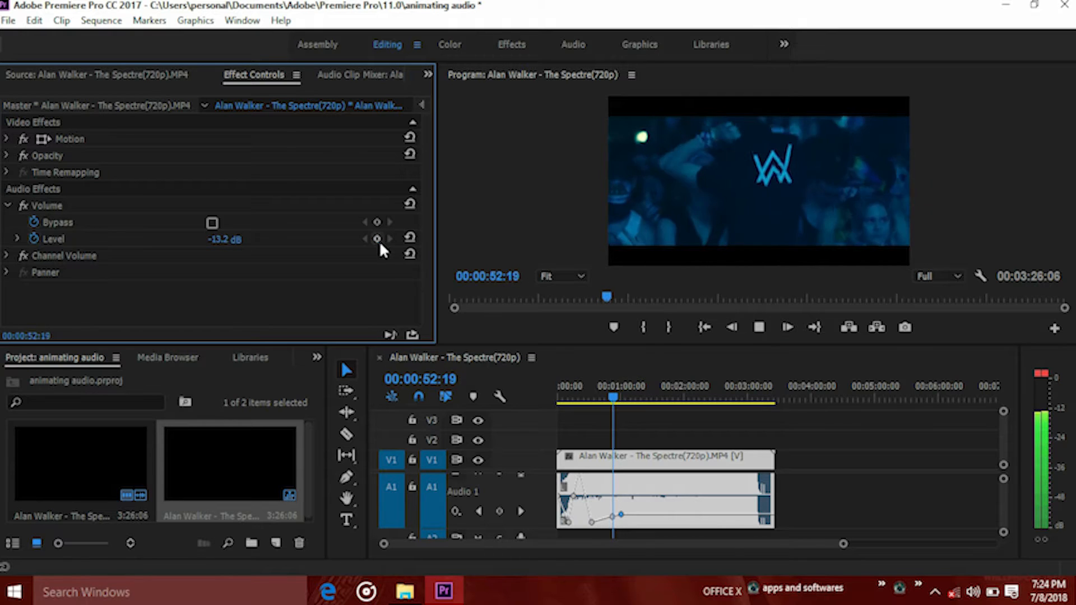
{"action": "left_click", "coordinate": [644, 514]}
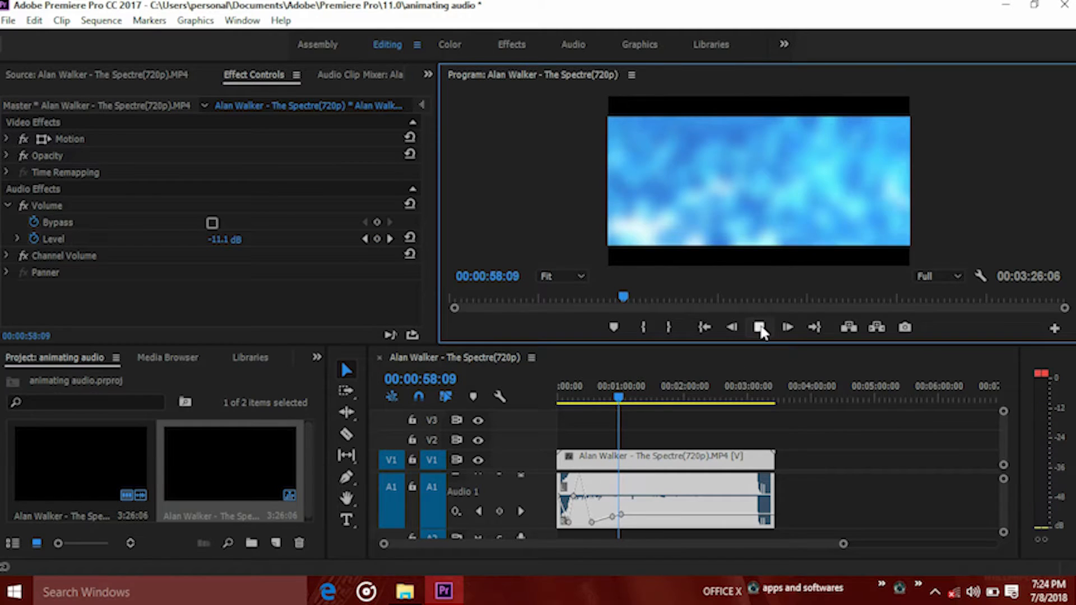
{"action": "left_click", "coordinate": [760, 328]}
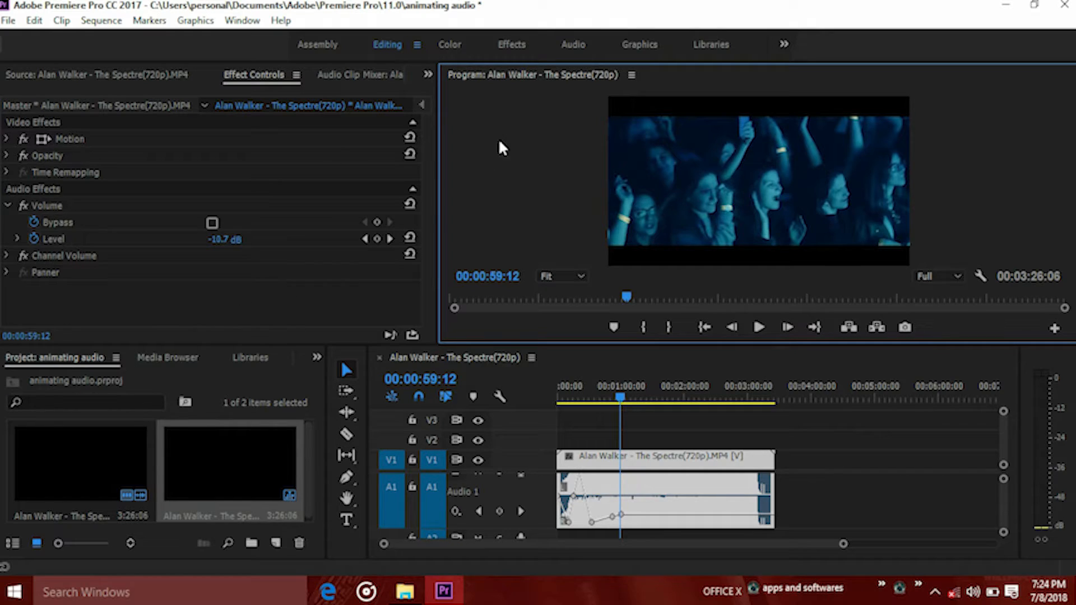
Switch to the Effects workspace and select the Constant Power crossfade among the audio transitions
{"action": "left_click", "coordinate": [500, 44]}
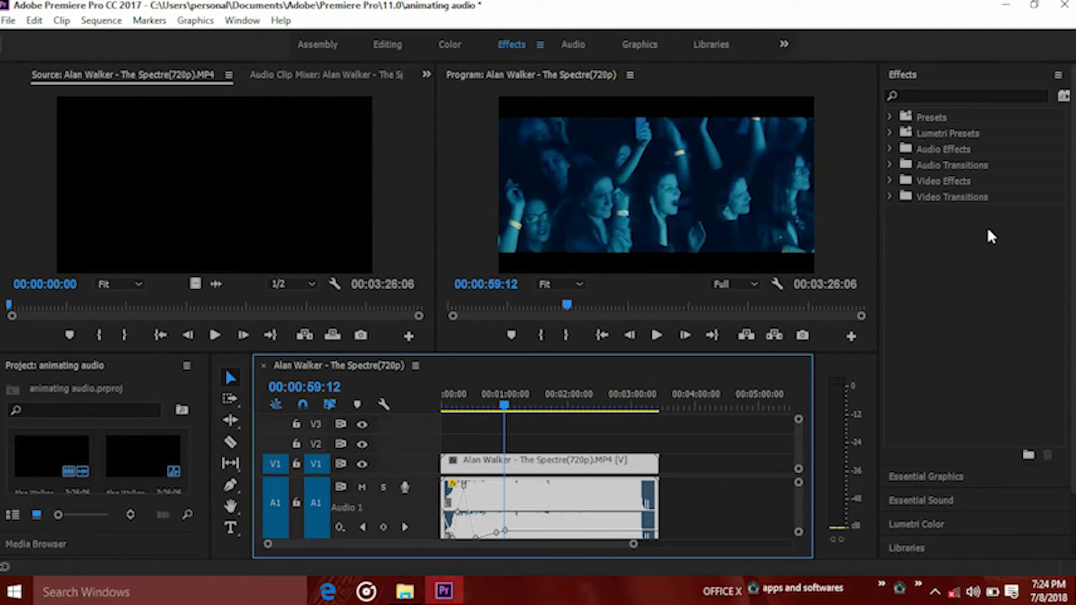
{"action": "left_click", "coordinate": [890, 164]}
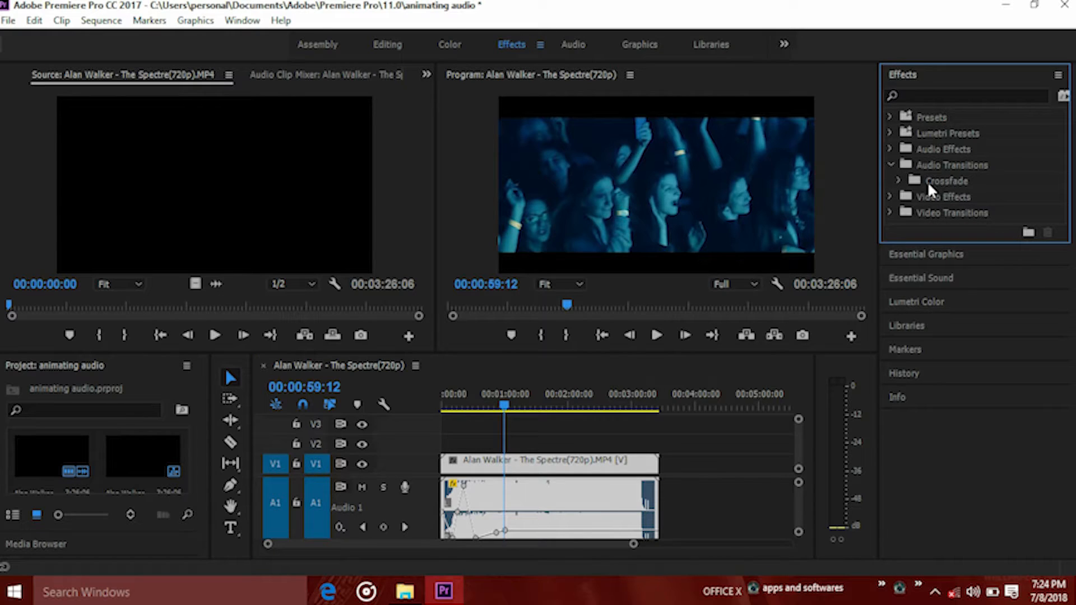
{"action": "left_click", "coordinate": [898, 181]}
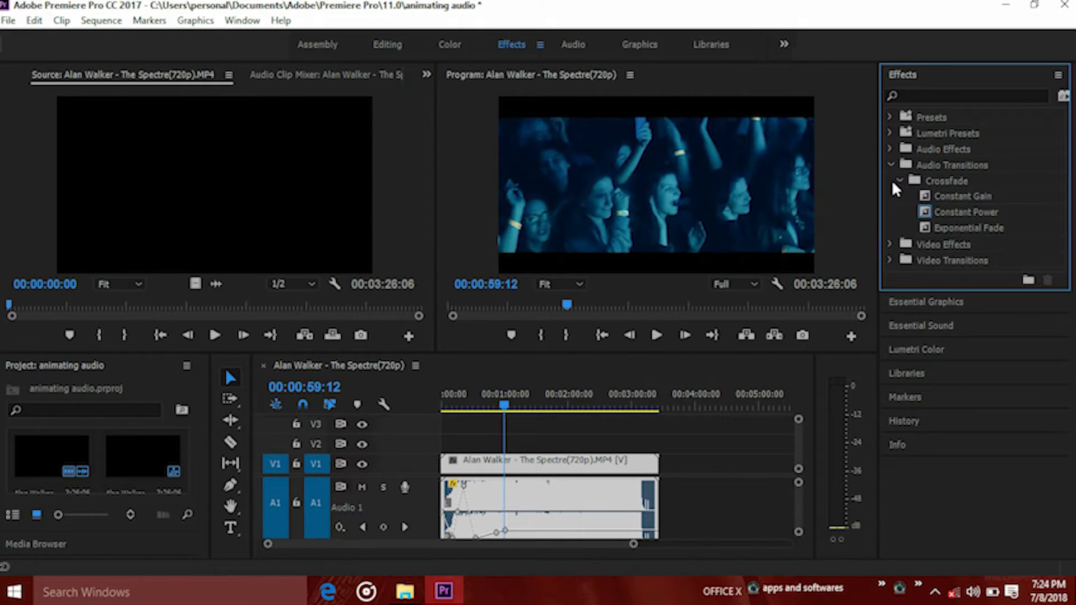
{"action": "left_click", "coordinate": [957, 211]}
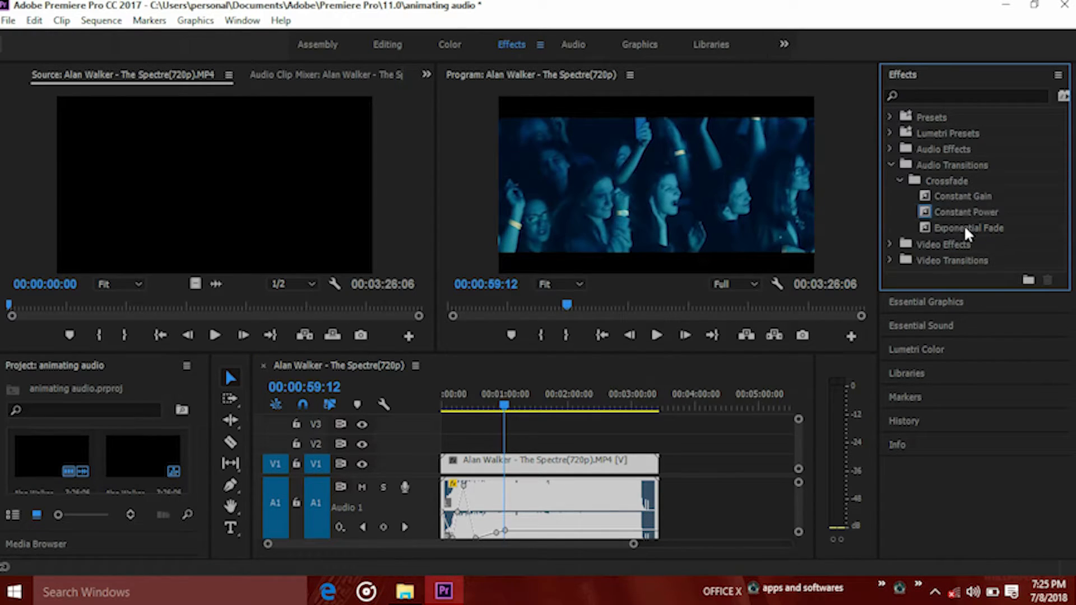
{"action": "left_click", "coordinate": [963, 212]}
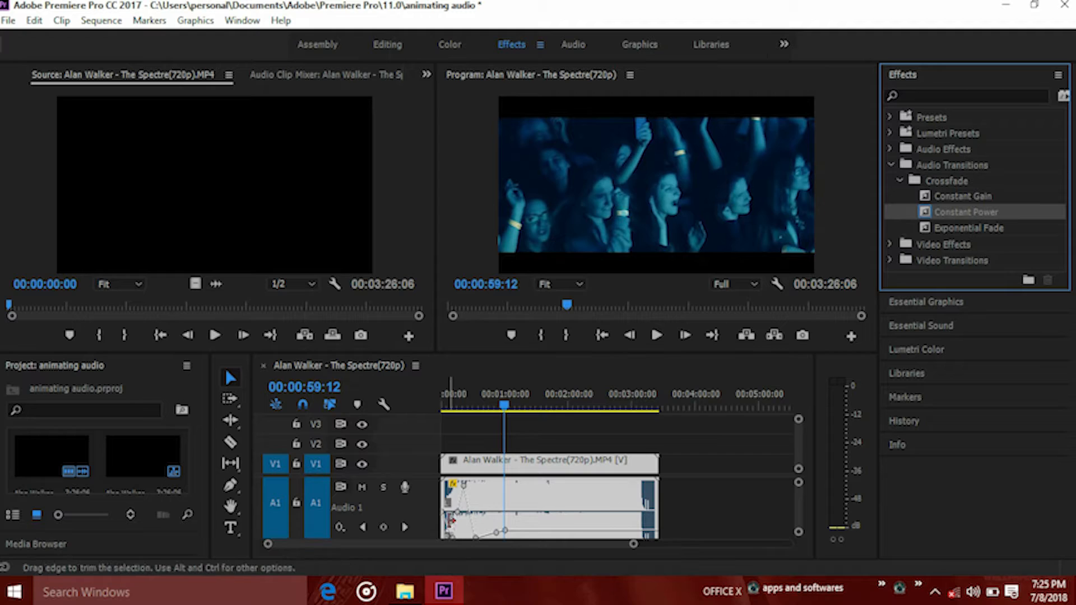
Undo the volume edits repeatedly until all Level keyframes are removed from the audio clip
{"action": "key", "text": "ctrl+z"}
{"action": "key", "text": "ctrl+z"}
{"action": "key", "text": "ctrl+z"}
{"action": "key", "text": "ctrl+z"}
{"action": "key", "text": "ctrl+z"}
{"action": "key", "text": "ctrl+z"}
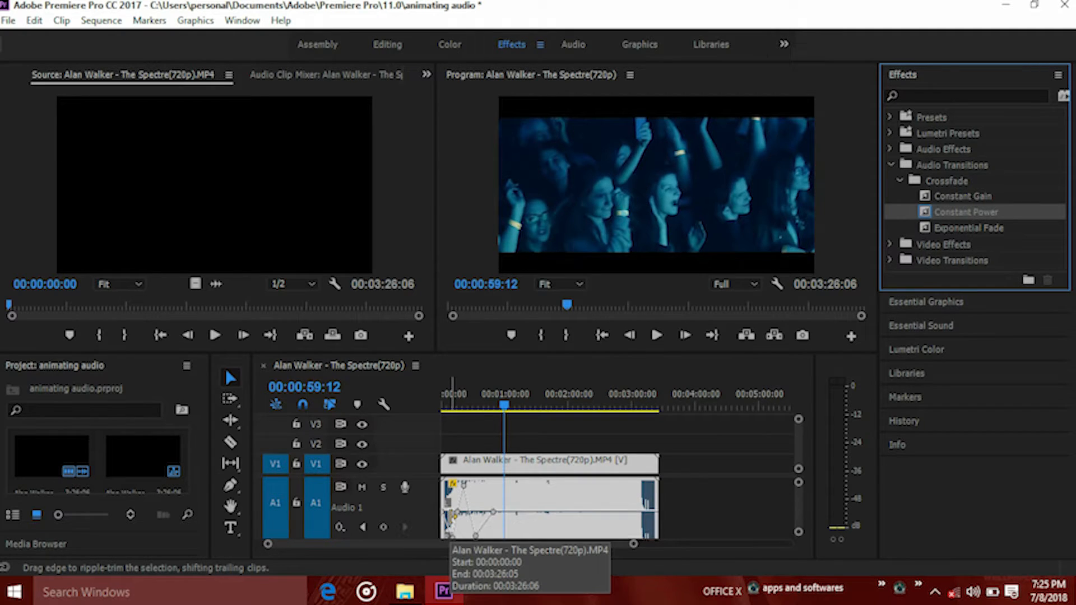
{"action": "key", "text": "ctrl+z"}
{"action": "key", "text": "ctrl+z"}
{"action": "key", "text": "ctrl+z"}
{"action": "key", "text": "ctrl+z"}
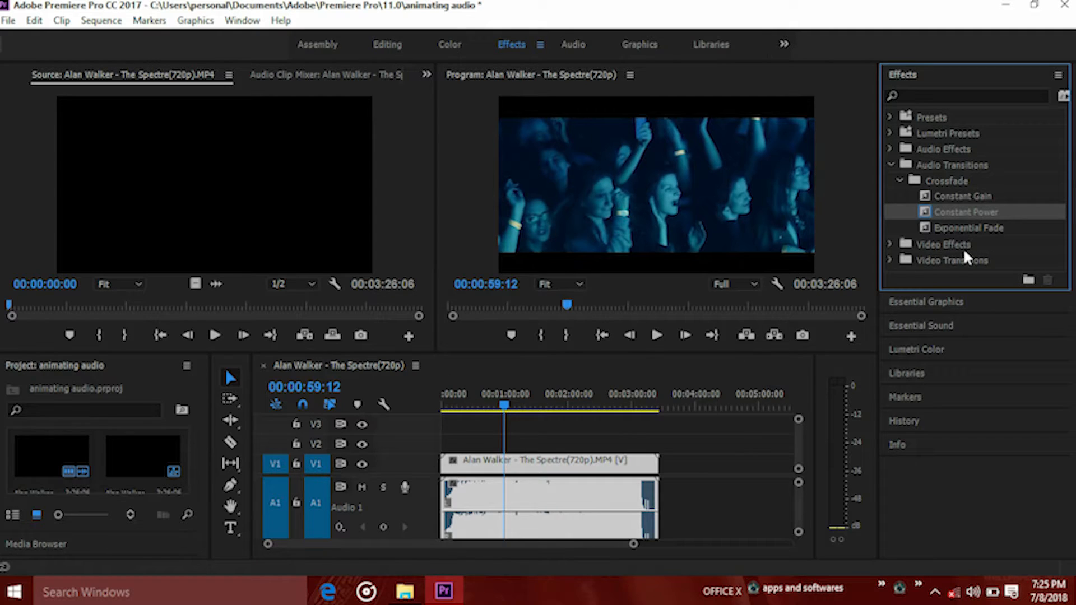
Apply the Constant Power transition to the start of the Audio 1 clip and play the sequence from the beginning to check it
{"action": "left_click_drag", "start_coordinate": [963, 212], "coordinate": [445, 503]}
{"action": "left_click_drag", "start_coordinate": [514, 408], "coordinate": [422, 398]}
{"action": "left_click", "coordinate": [656, 335]}
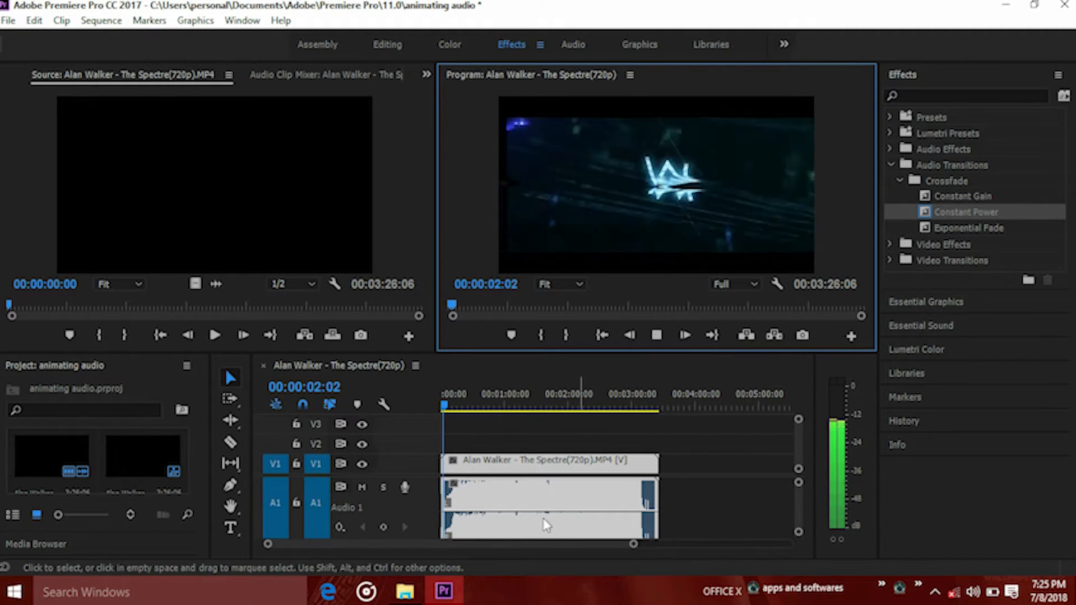
{"action": "left_click_drag", "start_coordinate": [638, 545], "coordinate": [338, 546]}
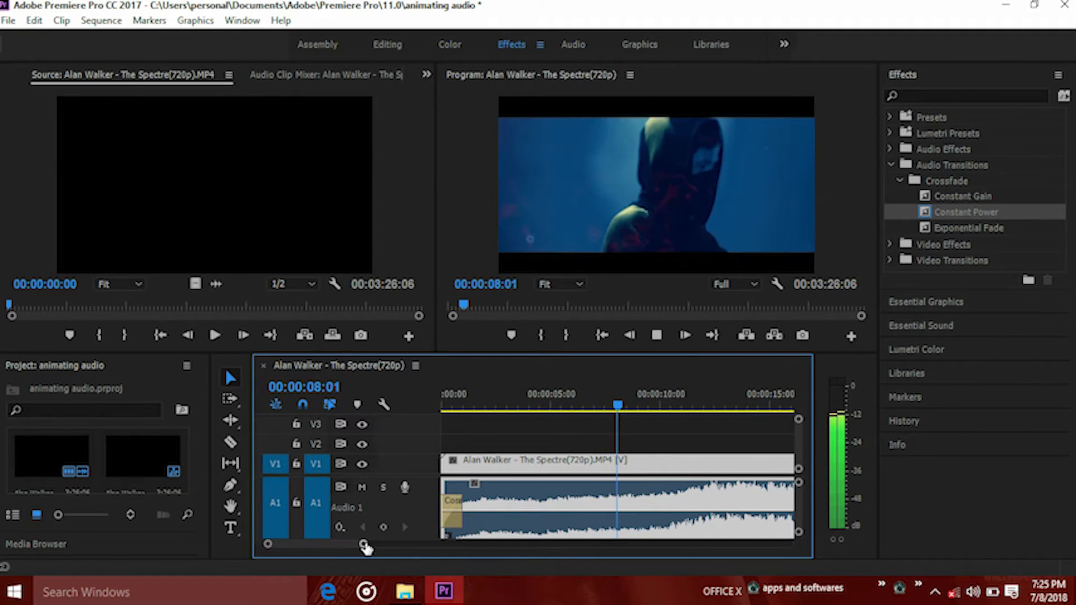
{"action": "left_click", "coordinate": [661, 332]}
Split the clip with the Razor tool shortly before 00:00:05:00 and apply an Exponential Fade across the cut on Audio 1
{"action": "left_click", "coordinate": [230, 442]}
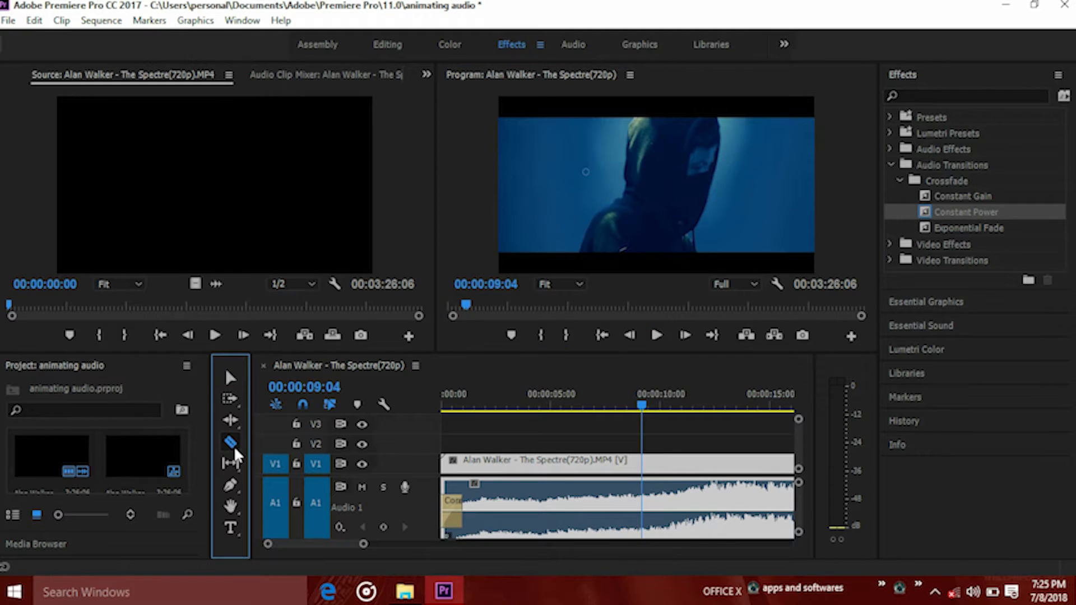
{"action": "left_click", "coordinate": [542, 507]}
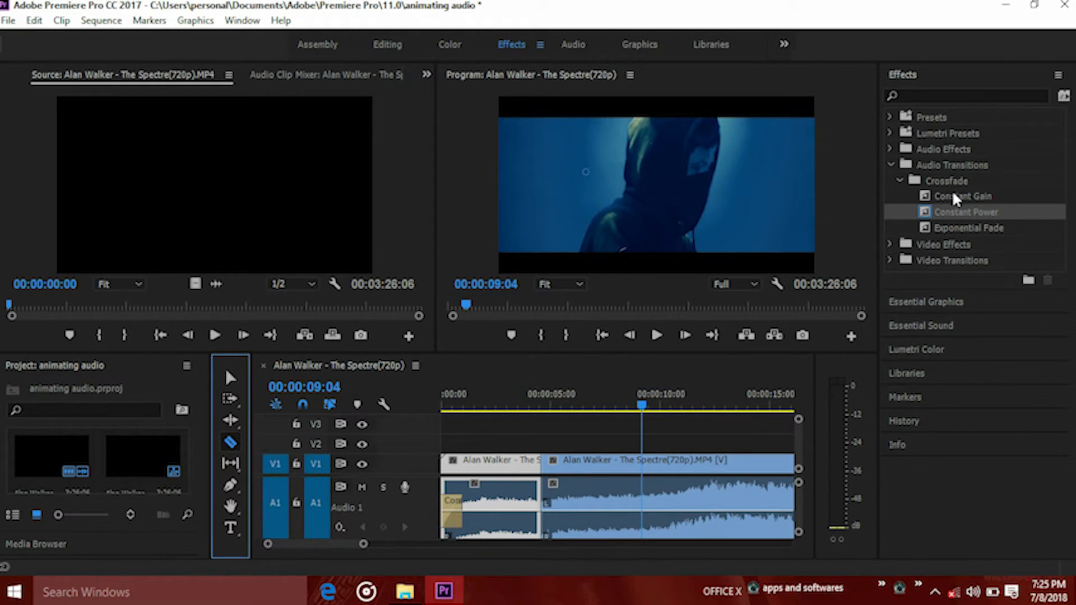
{"action": "left_click", "coordinate": [954, 224]}
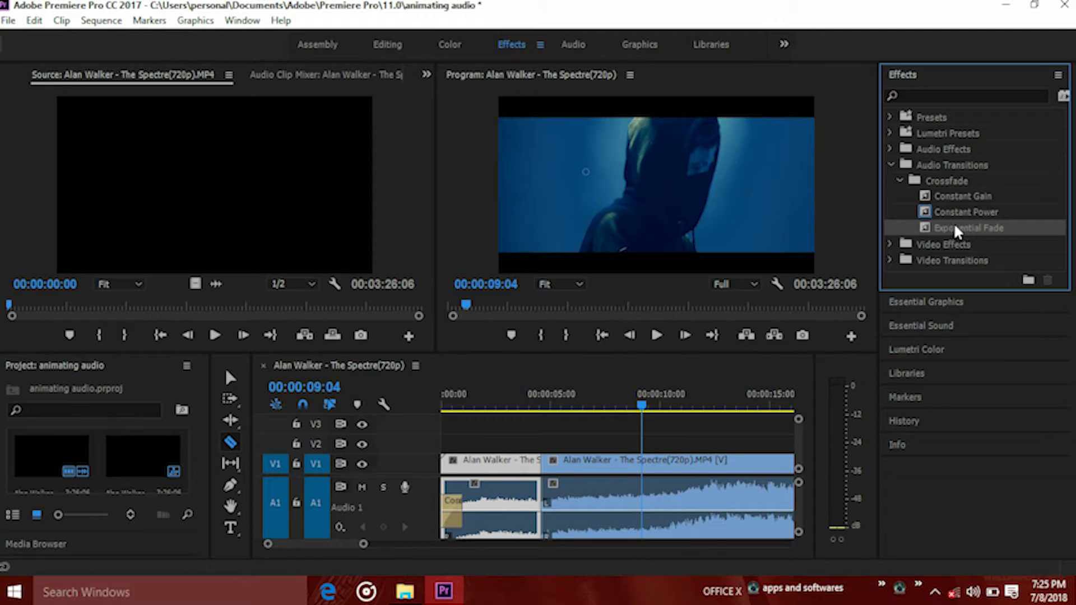
{"action": "left_click_drag", "start_coordinate": [780, 332], "coordinate": [541, 504]}
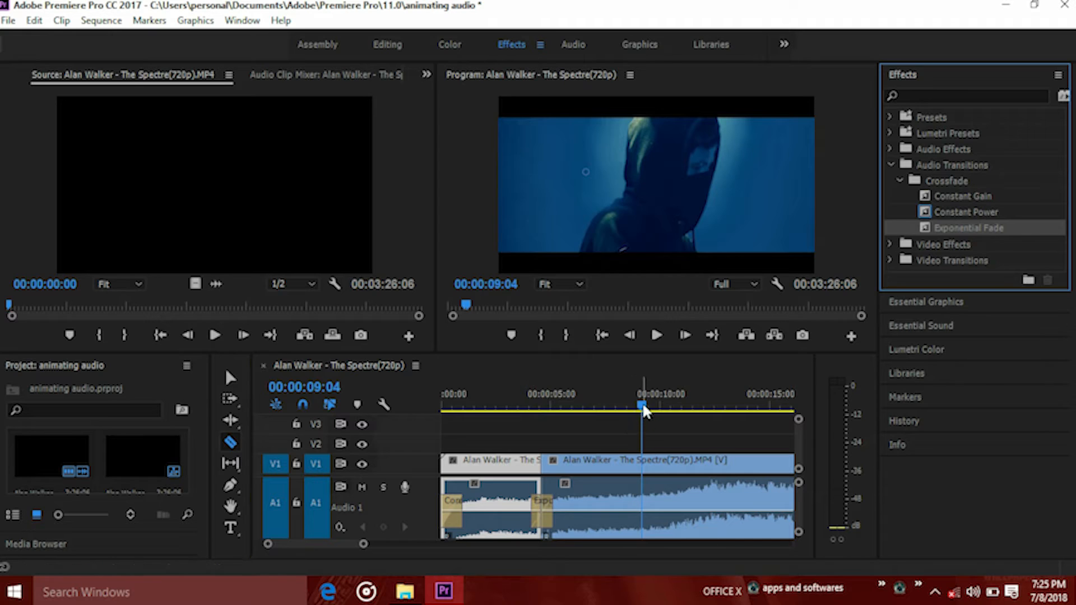
Play the sequence from the beginning, and replay from about 00:00:03:08, to hear the Exponential Fade at the cut
{"action": "left_click_drag", "start_coordinate": [642, 401], "coordinate": [364, 395]}
{"action": "left_click", "coordinate": [654, 335]}
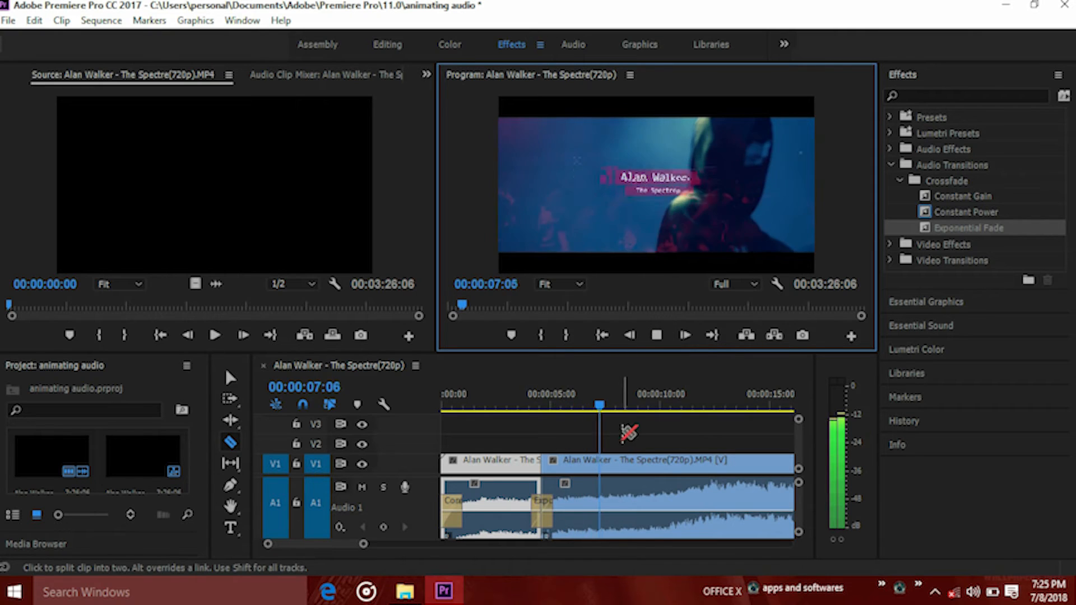
{"action": "left_click", "coordinate": [656, 335]}
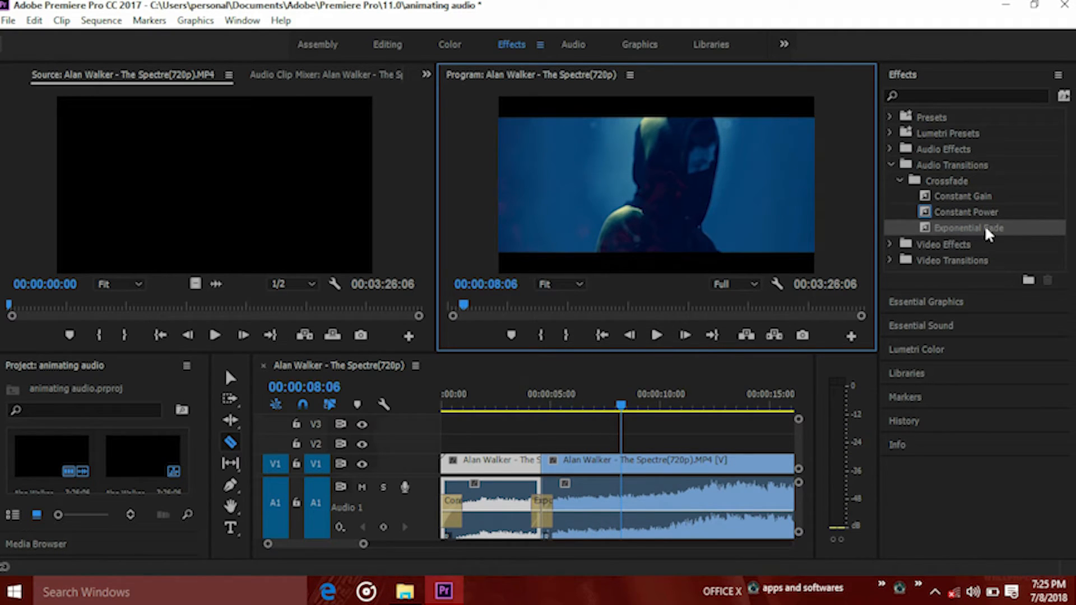
{"action": "left_click_drag", "start_coordinate": [620, 401], "coordinate": [514, 401]}
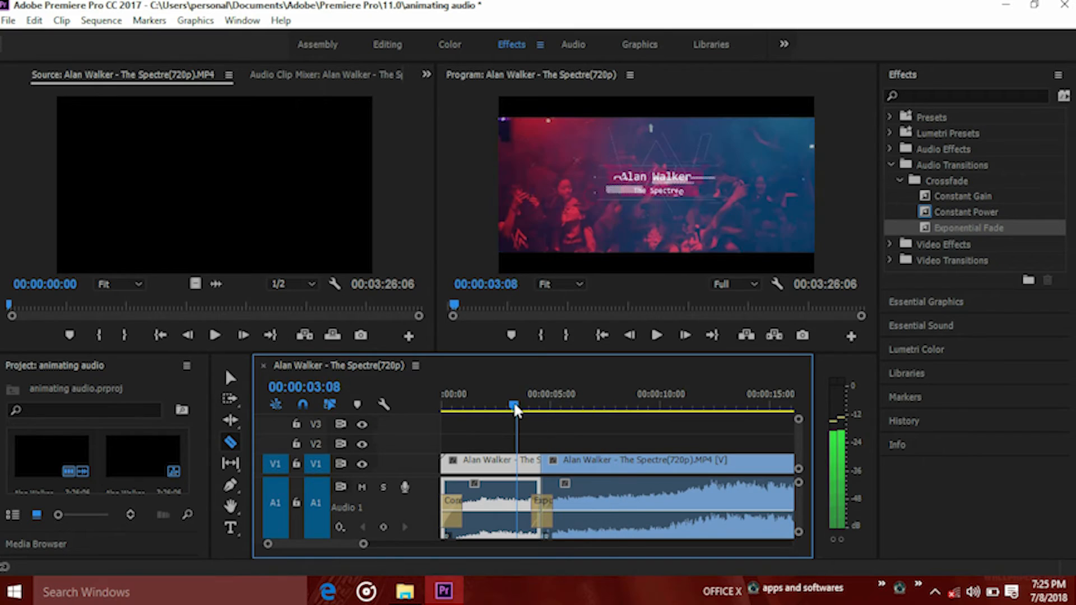
{"action": "left_click", "coordinate": [656, 335]}
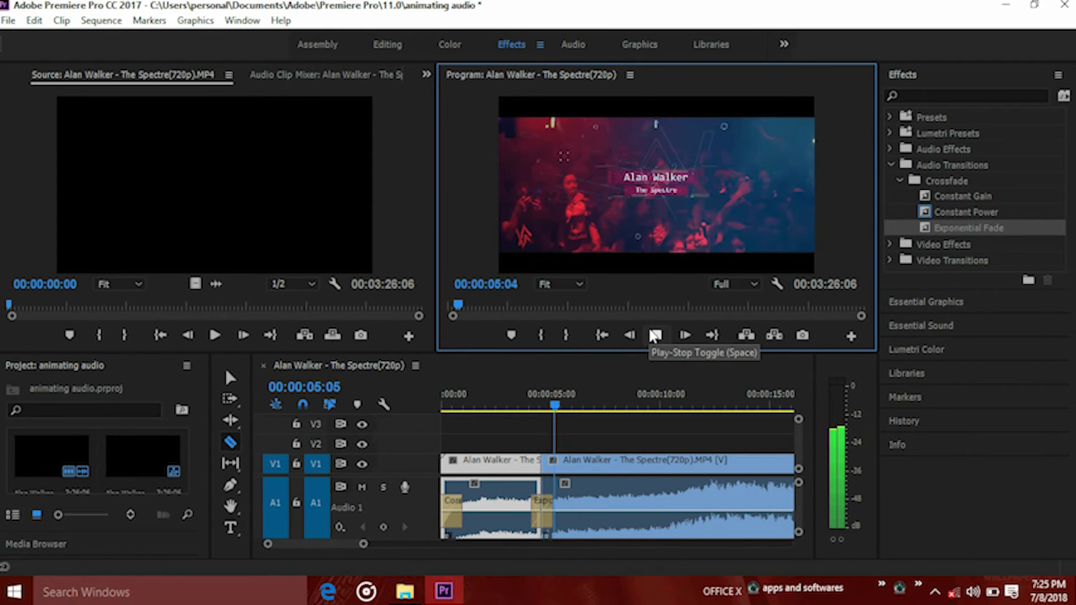
{"action": "left_click", "coordinate": [655, 335]}
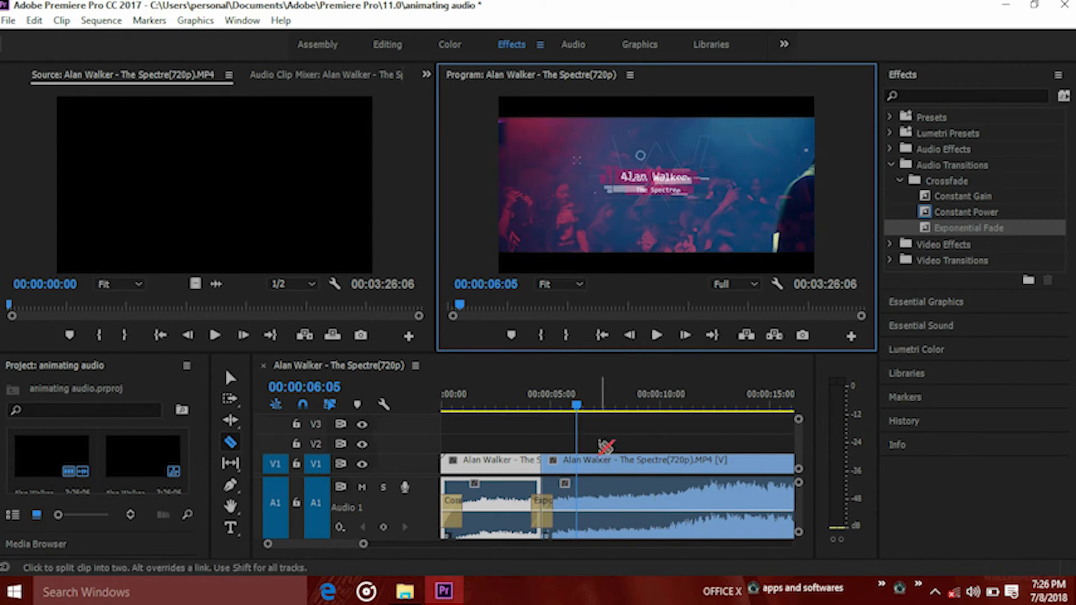
Split the second segment near 00:00:07:00, apply a Constant Gain crossfade at the new audio cut, and play across it
{"action": "left_click", "coordinate": [596, 499]}
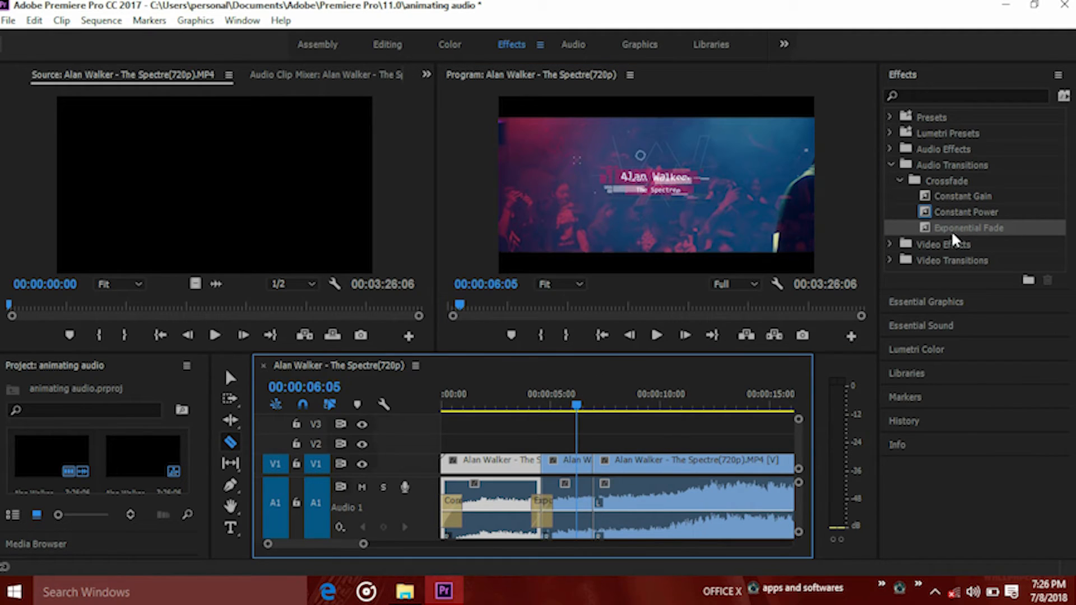
{"action": "left_click", "coordinate": [958, 195]}
{"action": "left_click_drag", "start_coordinate": [684, 412], "coordinate": [597, 504]}
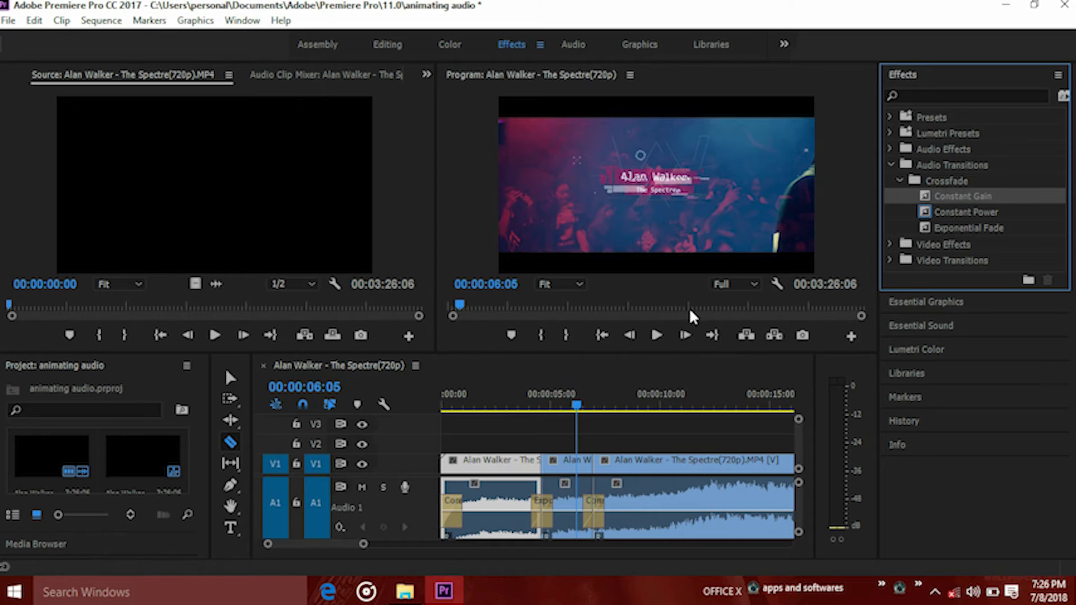
{"action": "left_click", "coordinate": [653, 335]}
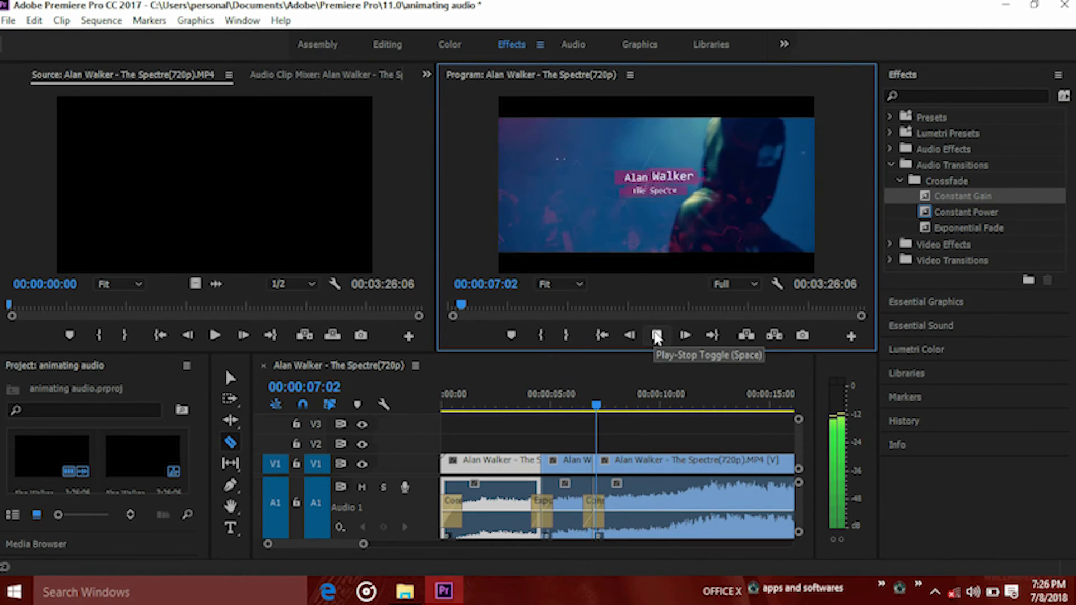
{"action": "left_click", "coordinate": [657, 336]}
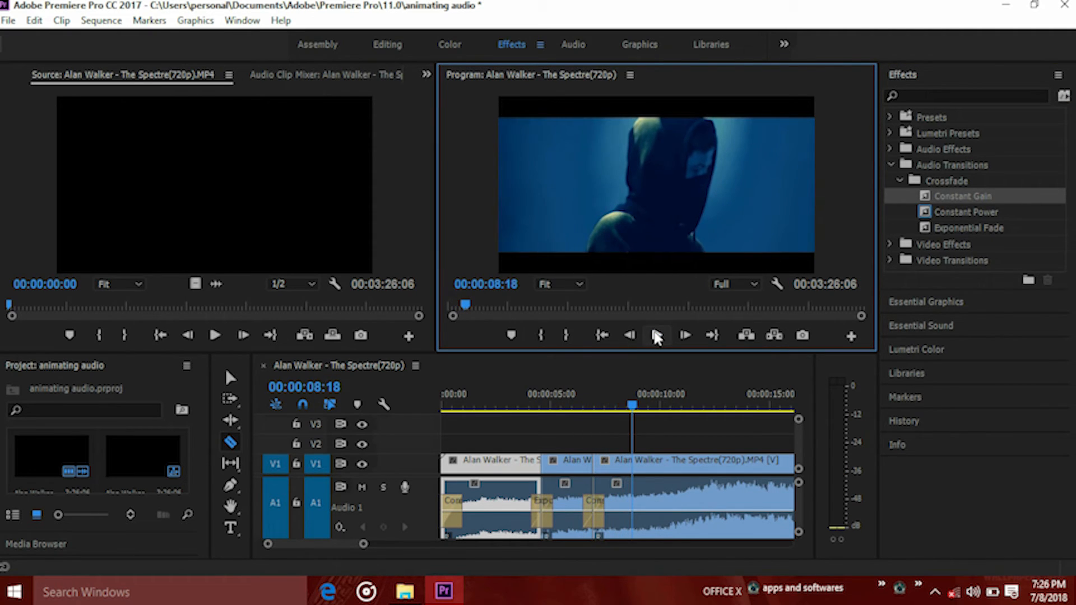